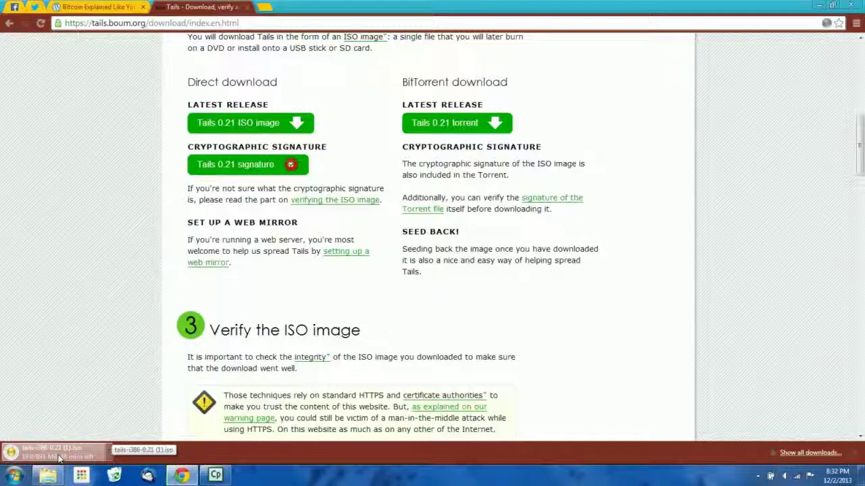
Step: Cancel the duplicate Tails ISO download and check the Downloads folder
left_click(106, 456)
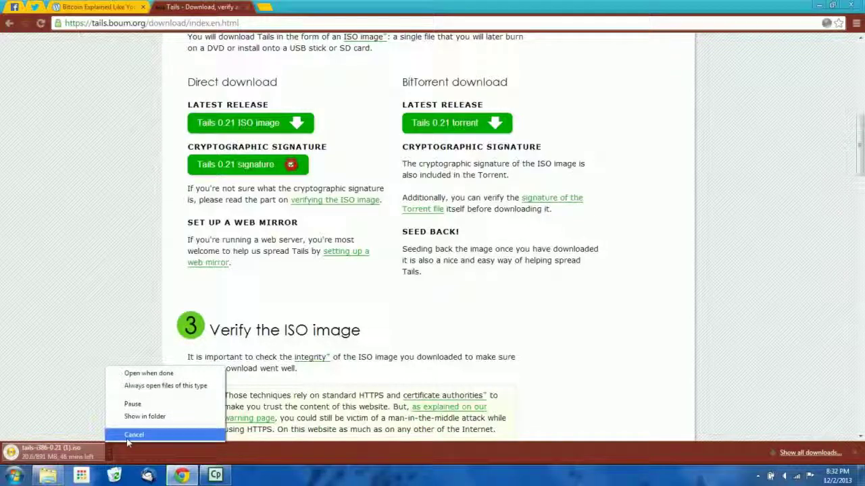
left_click(132, 435)
left_click(41, 452)
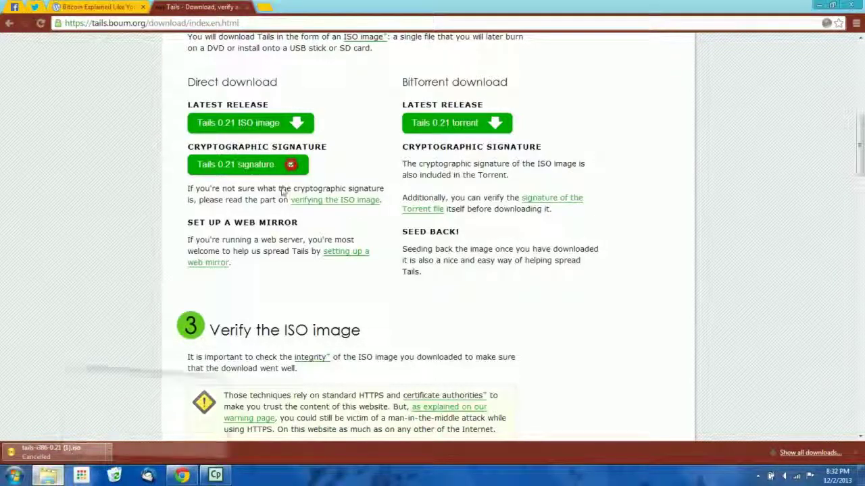
left_click(75, 112)
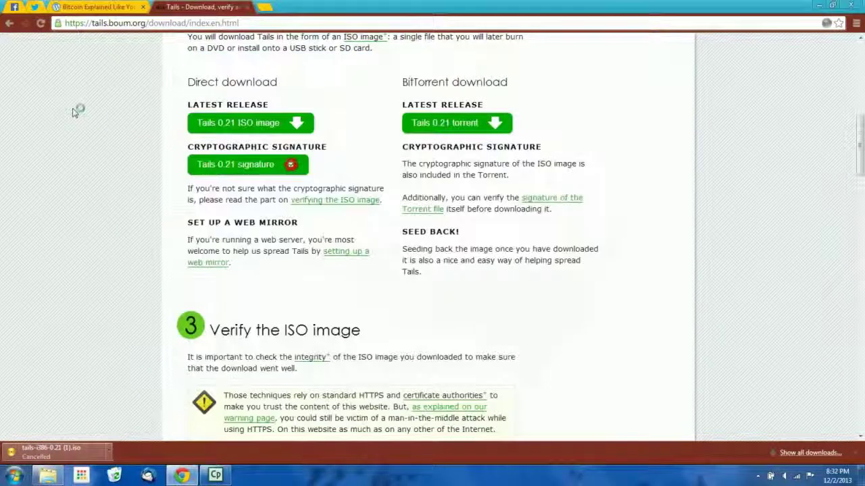
Step: Search 'unetbootin' in a new tab and download the Windows installer from its homepage
left_click(263, 6)
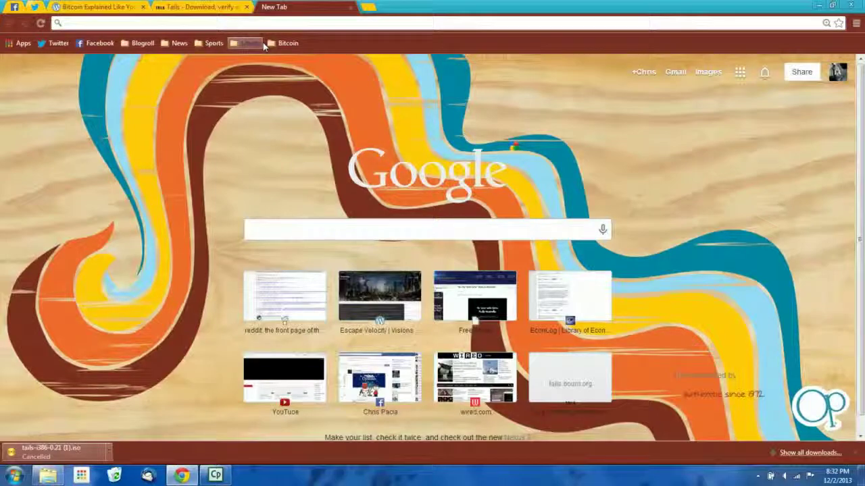
type("unetbootin")
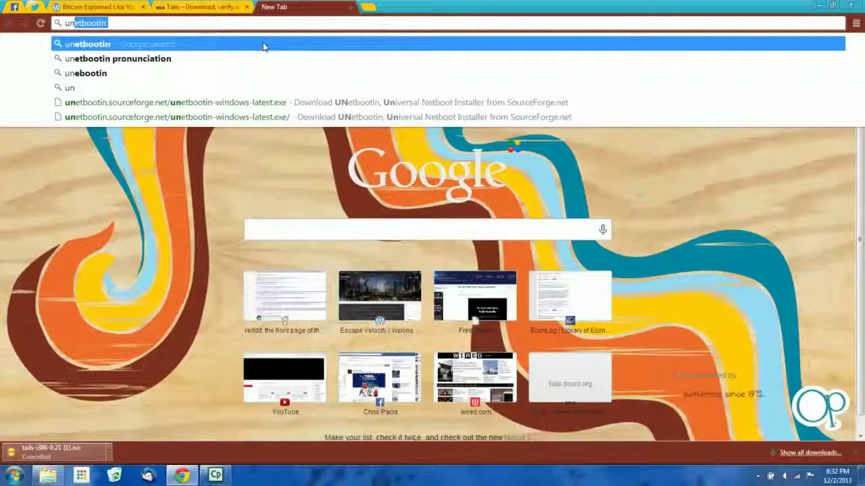
key("Return")
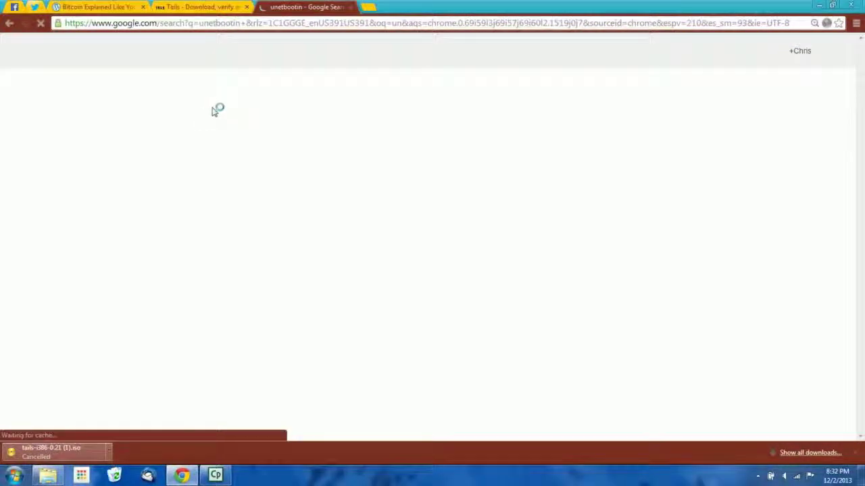
left_click(166, 142)
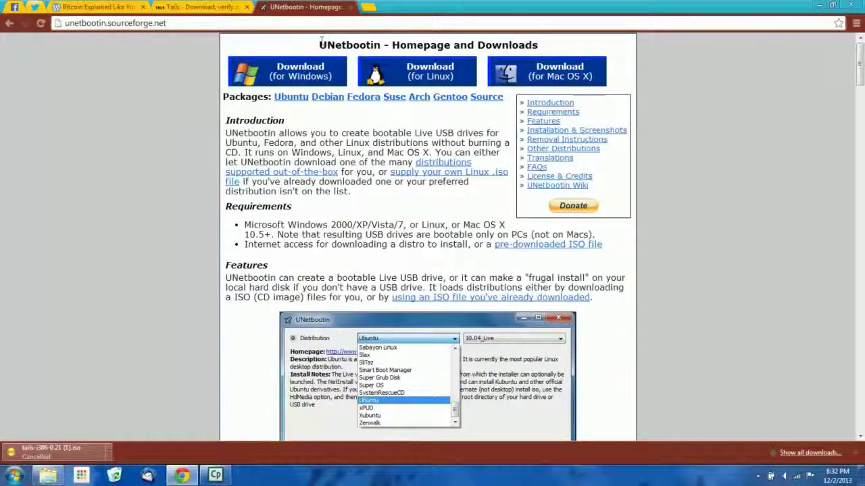
left_click_drag(319, 45, 373, 42)
left_click(385, 45)
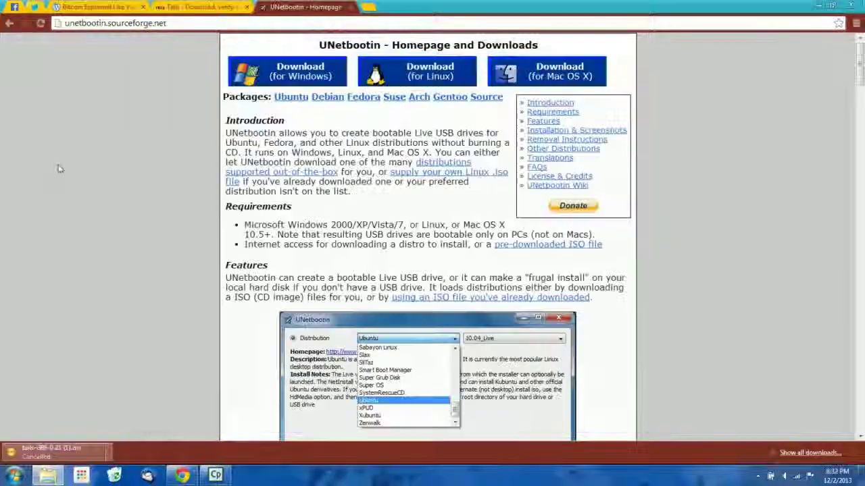
left_click(58, 167)
left_click(290, 78)
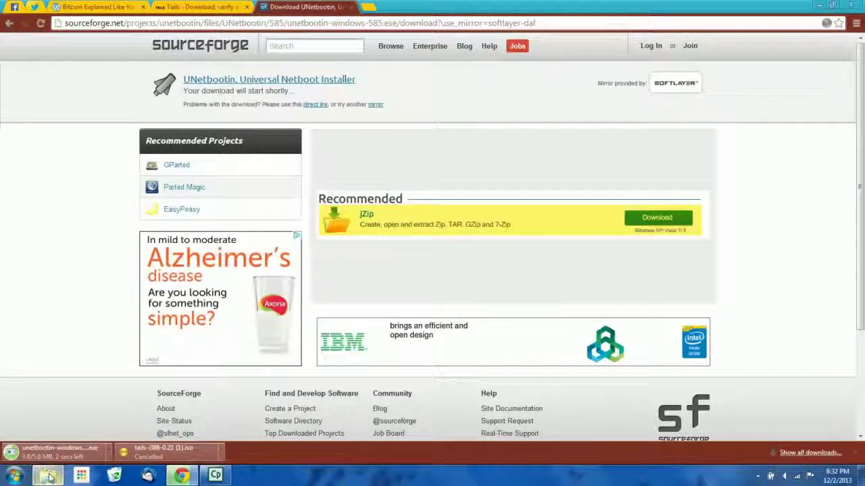
Step: Format USB STICK (G:) as FAT32, accept the data-erase warning, and close the format window
left_click(49, 477)
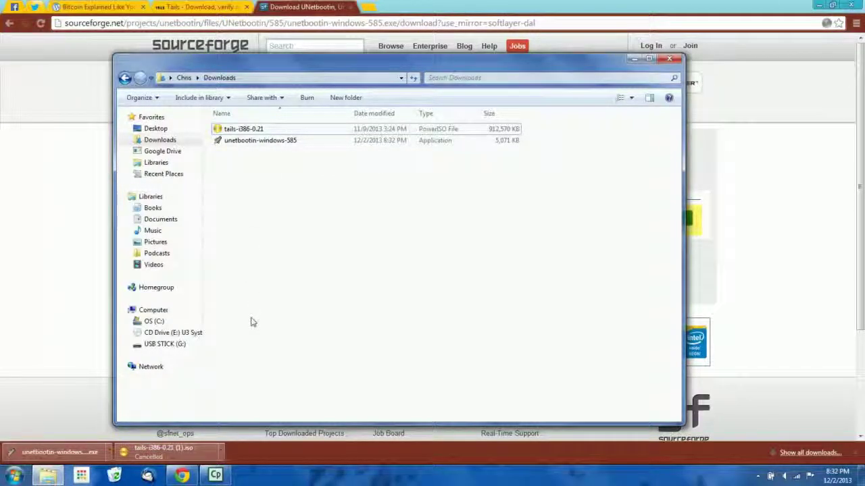
right_click(166, 348)
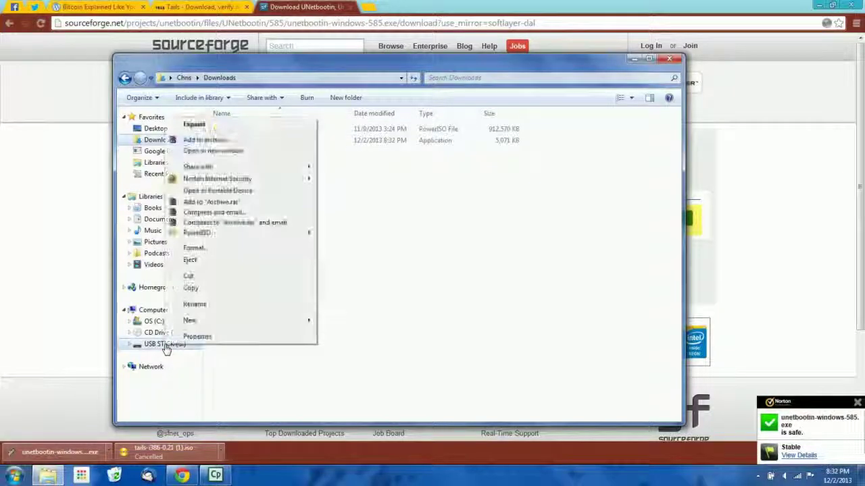
left_click(196, 248)
left_click_drag(256, 171, 300, 130)
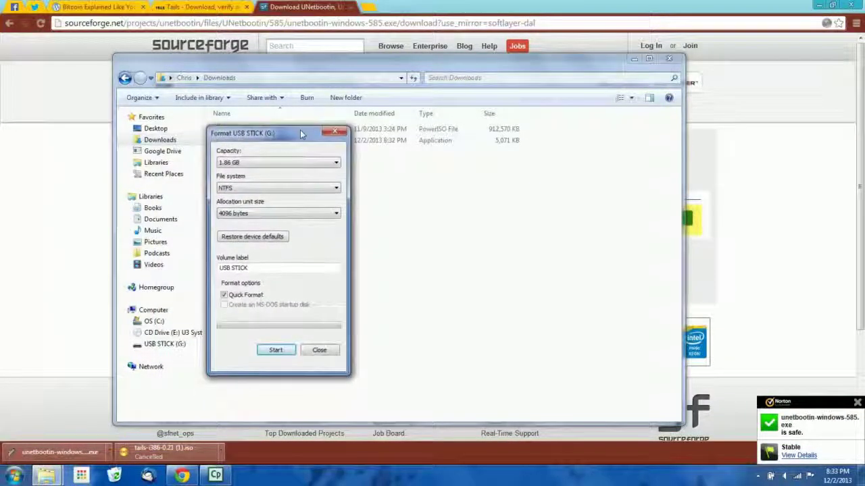
left_click(232, 189)
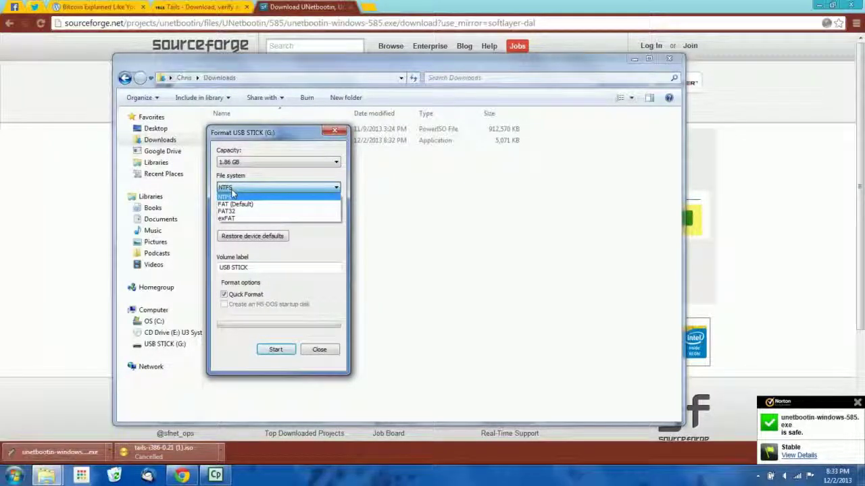
left_click(233, 212)
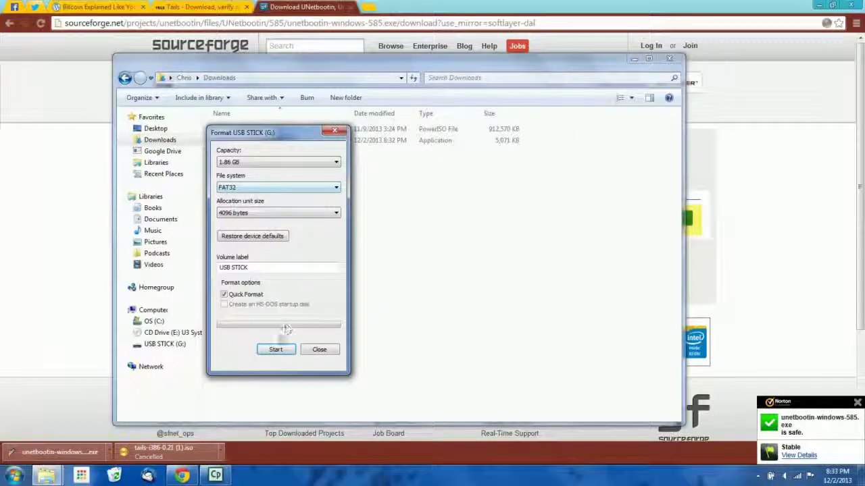
left_click(275, 351)
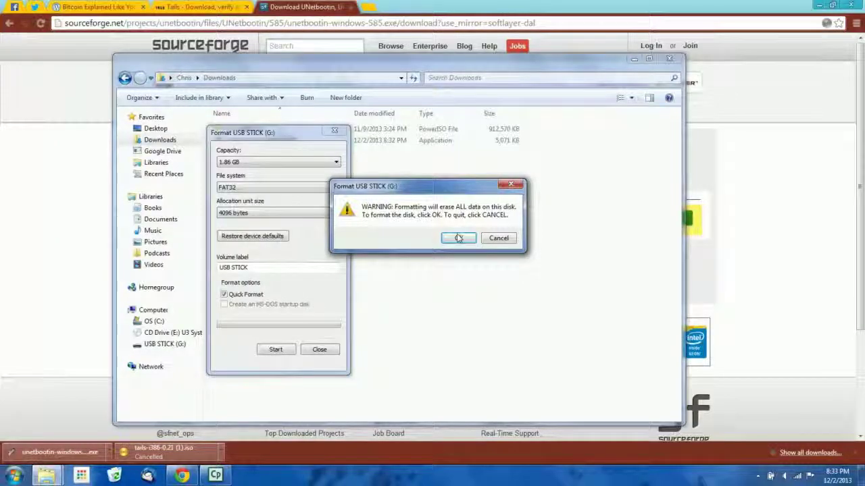
left_click(458, 238)
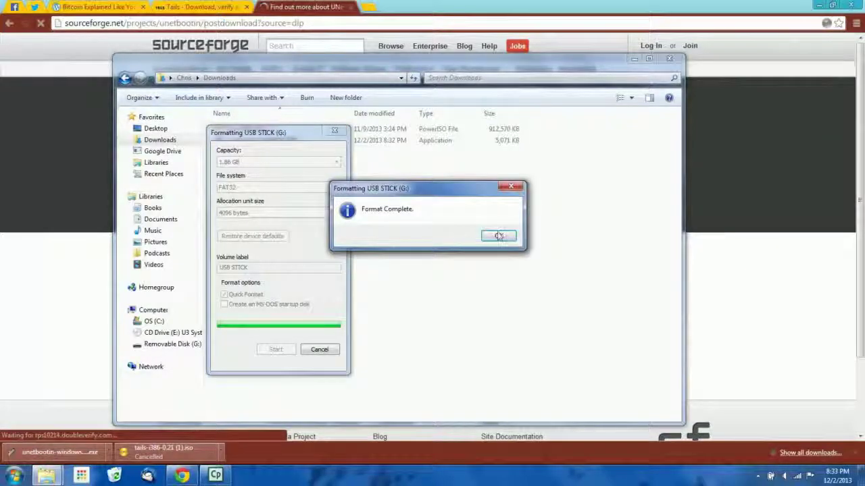
left_click(498, 236)
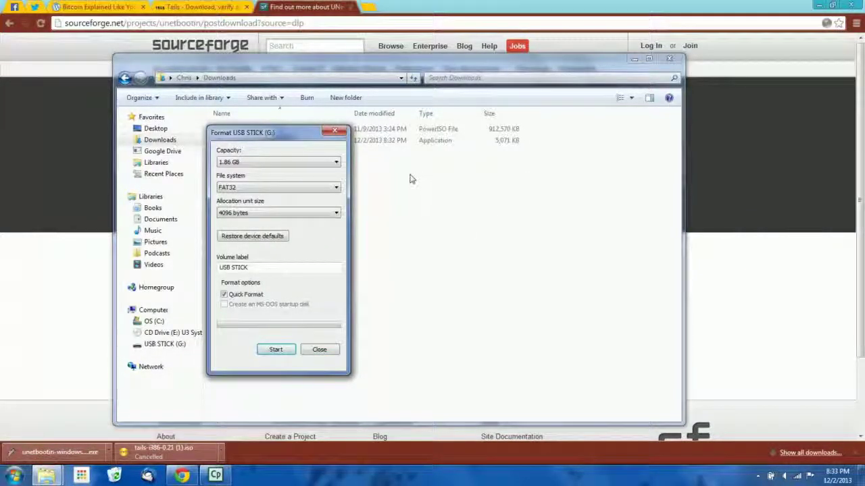
left_click(334, 131)
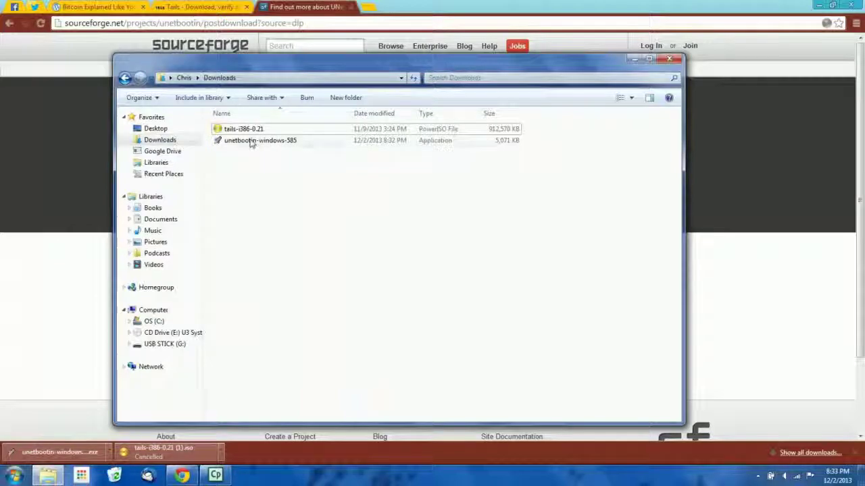
Step: Launch unetbootin-windows-585, allowing the unverified program to run
double_click(250, 141)
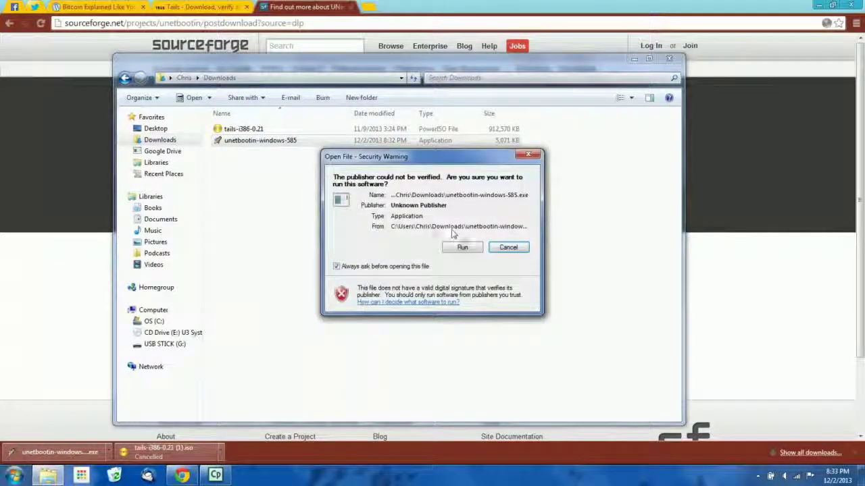
left_click(462, 247)
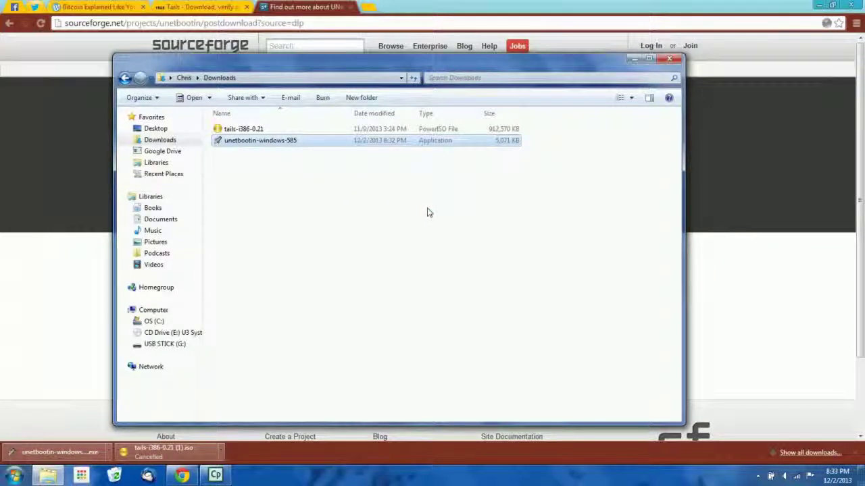
left_click(427, 213)
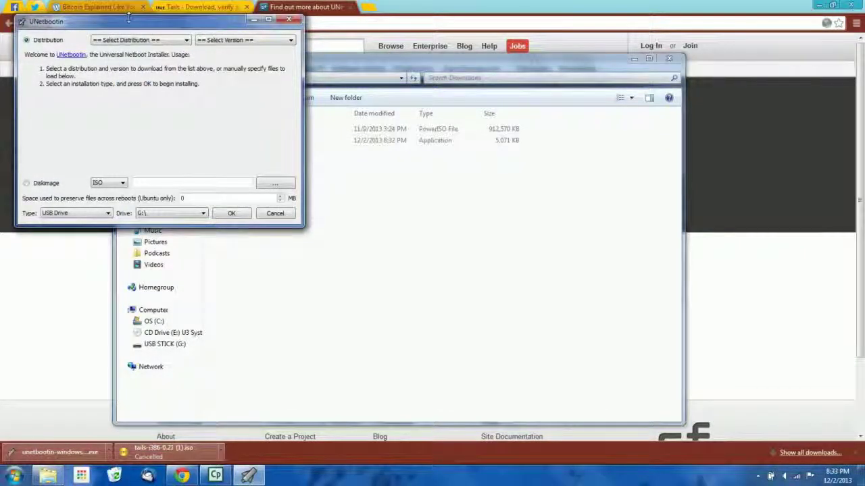
left_click_drag(133, 25, 314, 93)
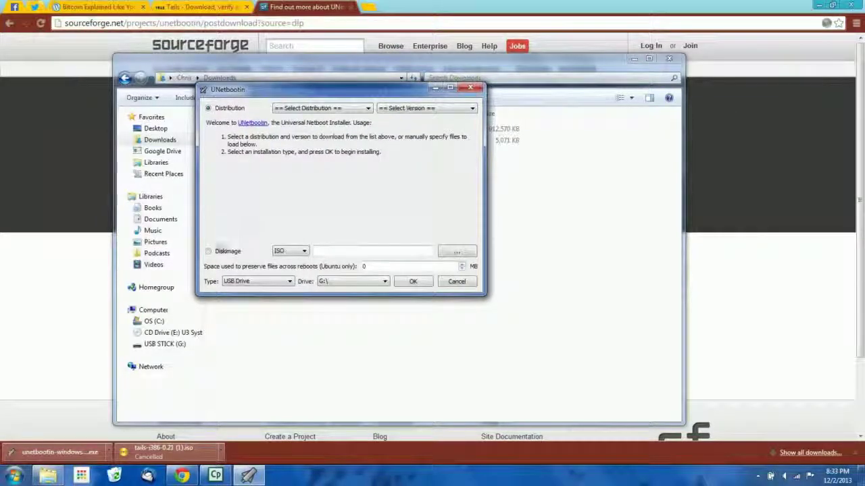
Step: Write the tails-i386-0.21 ISO disk image to drive G:, then close the SourceForge tab
left_click(208, 252)
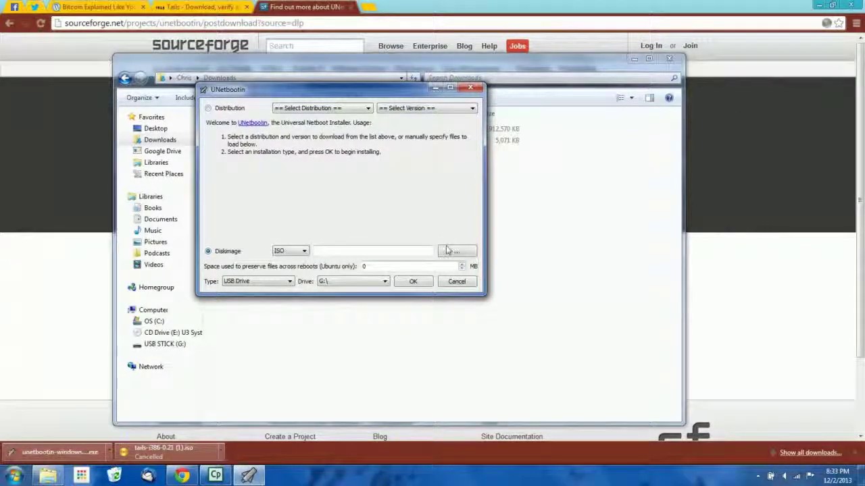
left_click(458, 253)
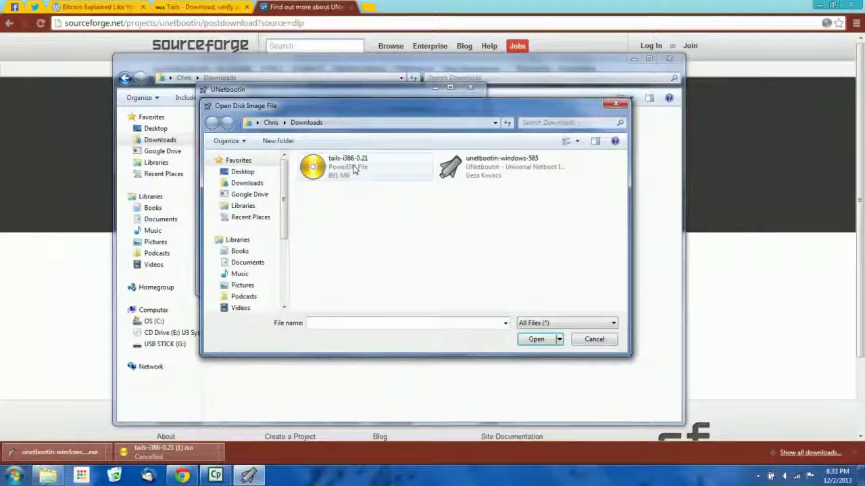
double_click(357, 167)
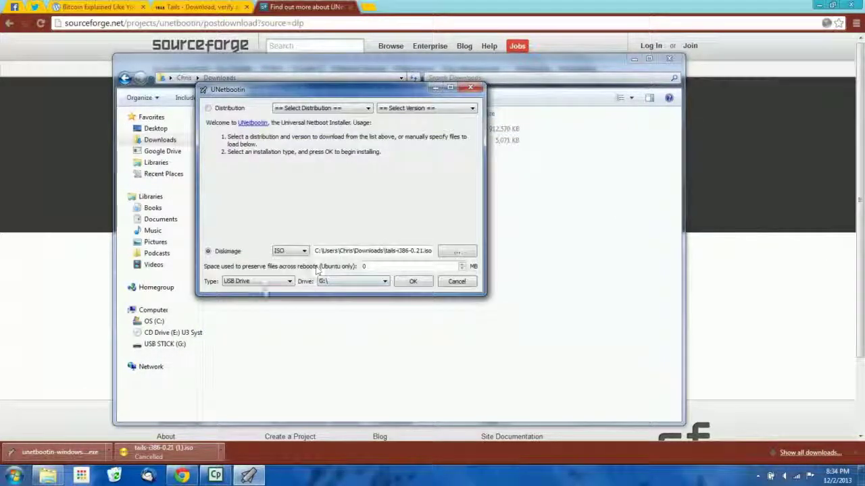
left_click(334, 284)
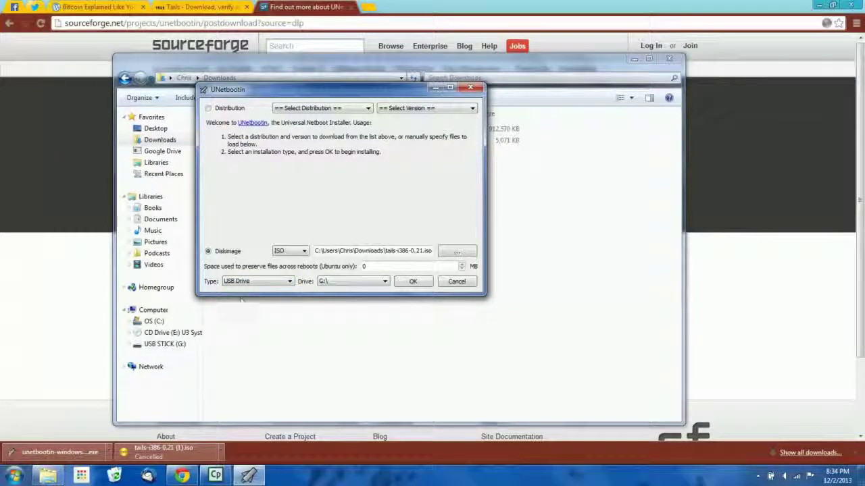
left_click(413, 281)
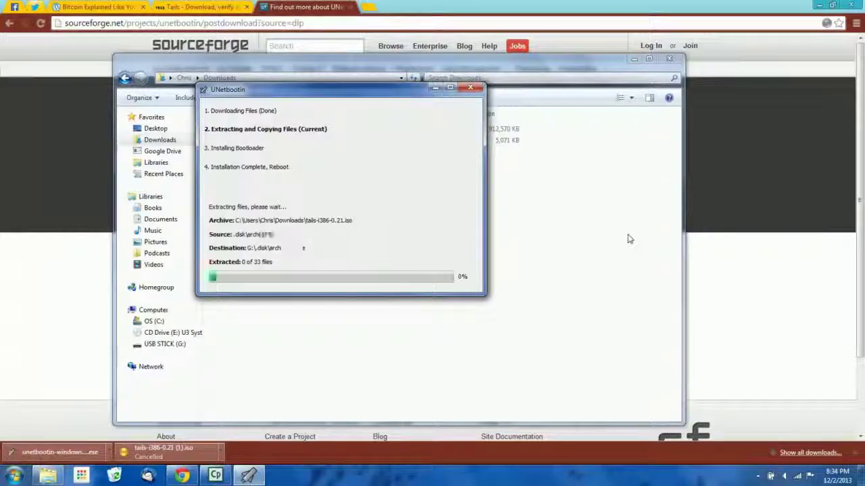
left_click(634, 60)
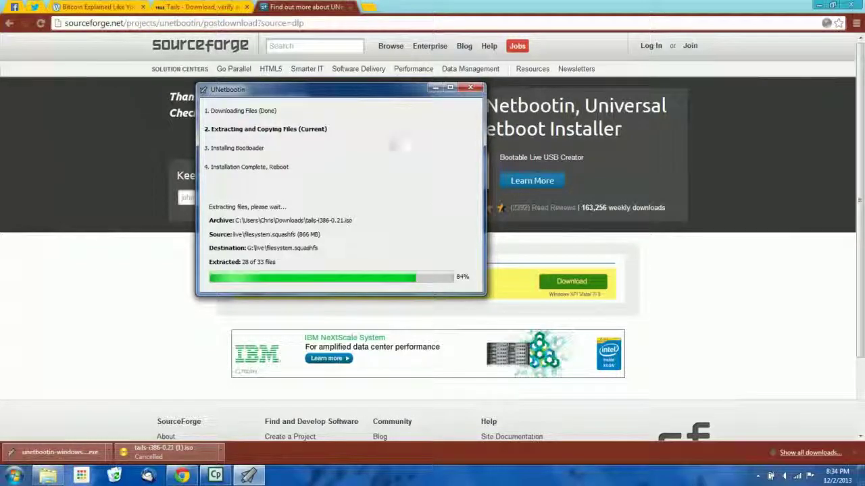
left_click(351, 7)
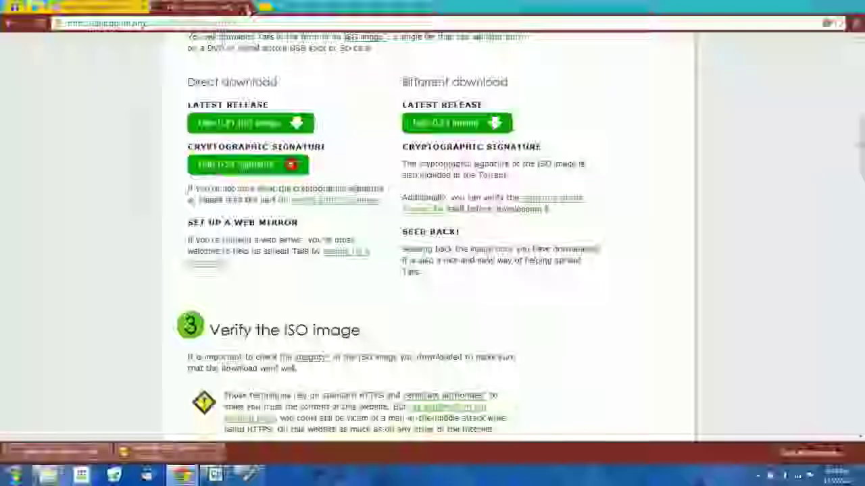
Step: Close the Tails tab and load bitaddress.org in a new tab
left_click(248, 8)
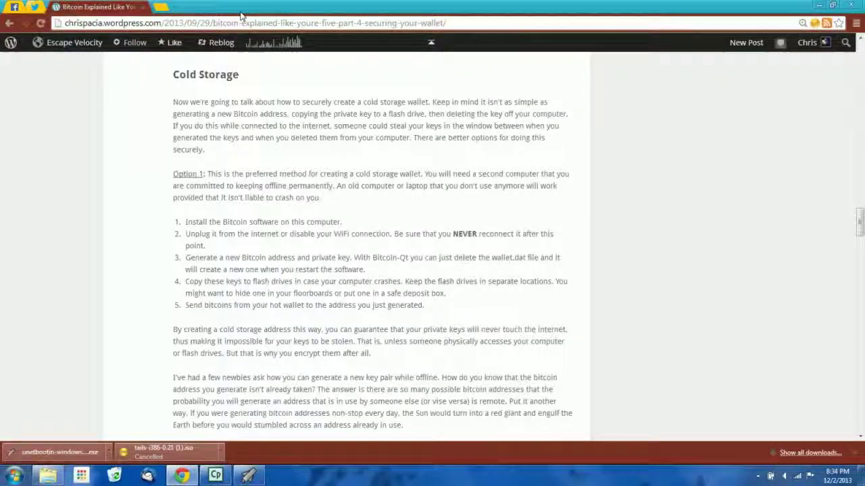
left_click(164, 6)
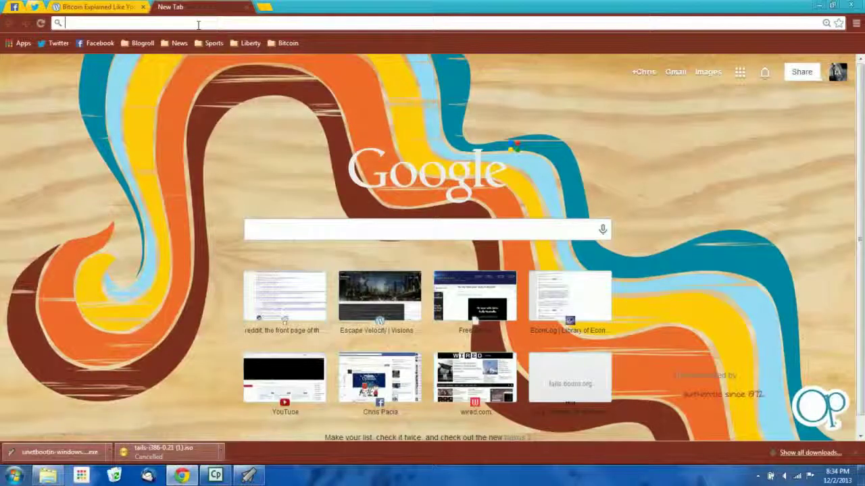
type("bitaddress.org")
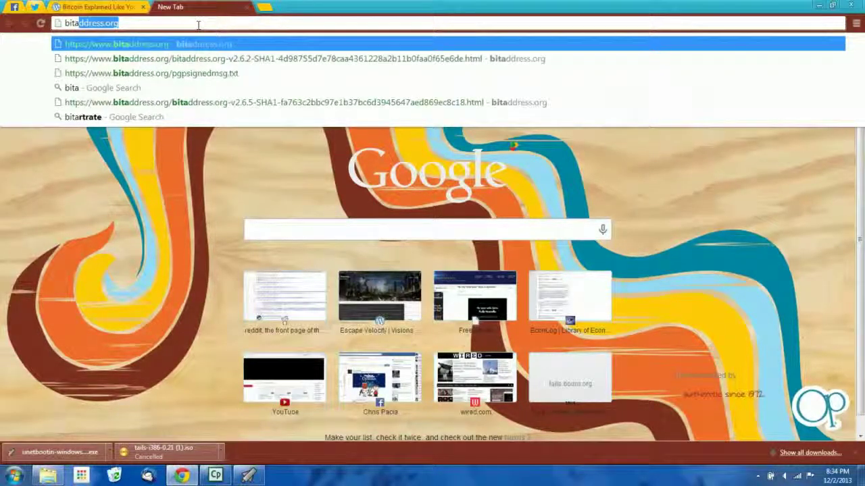
key("Return")
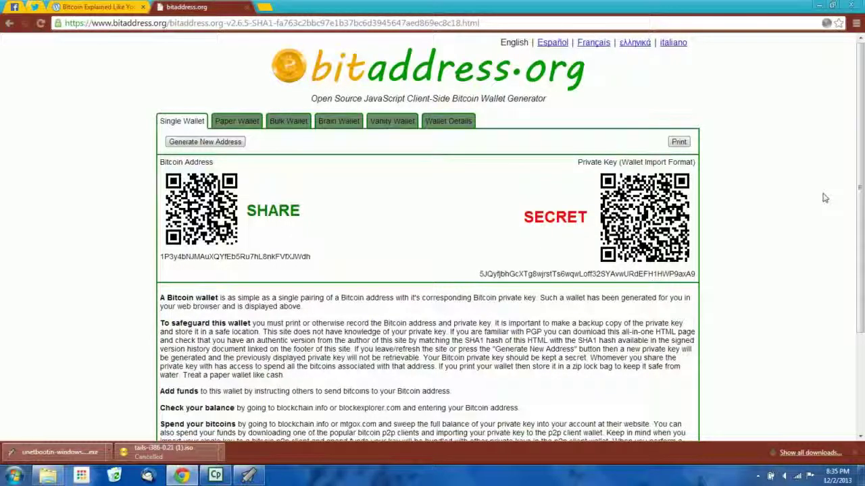
Step: Download bitaddress.org-master.zip from the site's GitHub repository linked in the footer
scroll(693, 333, "down", 3)
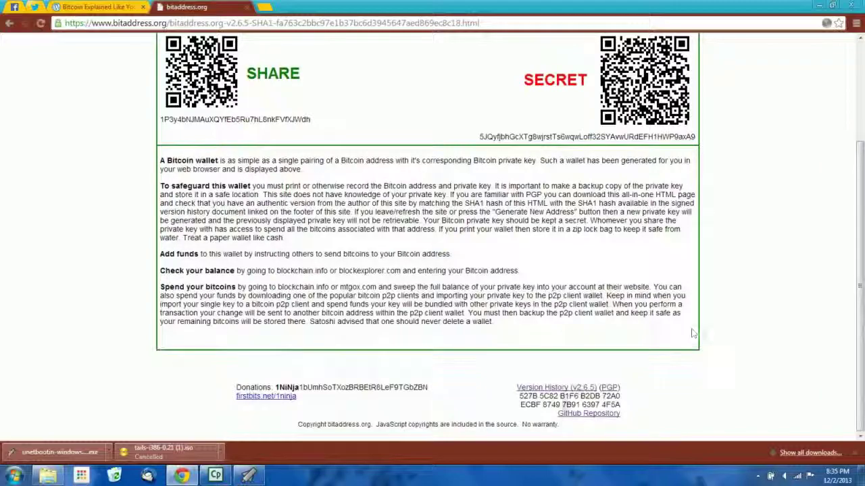
left_click(601, 414)
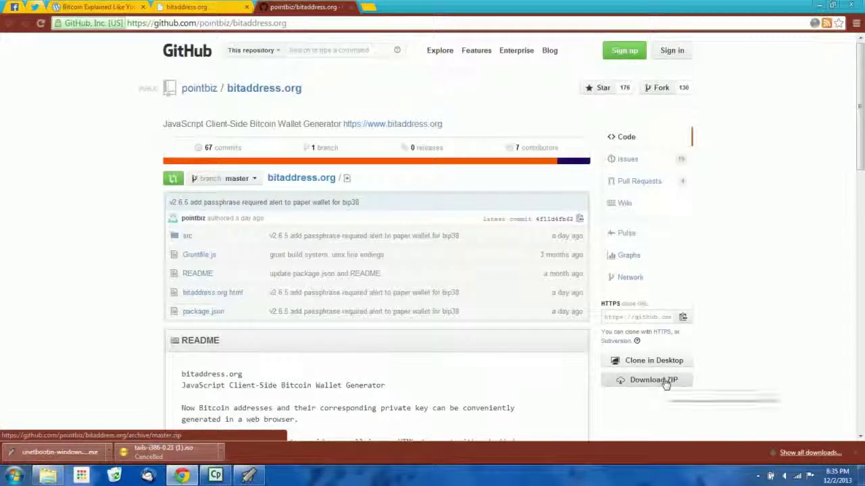
left_click(661, 382)
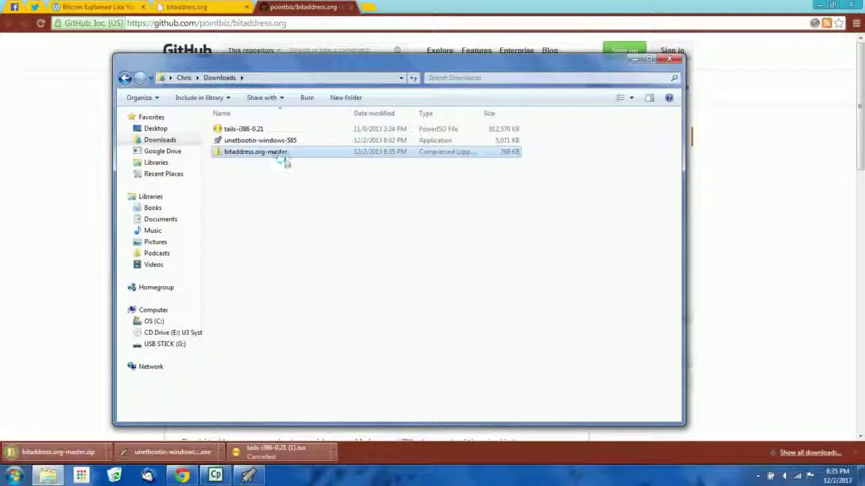
right_click(263, 153)
Step: Extract bitaddress.org-master.zip into the Downloads folder
left_click(298, 187)
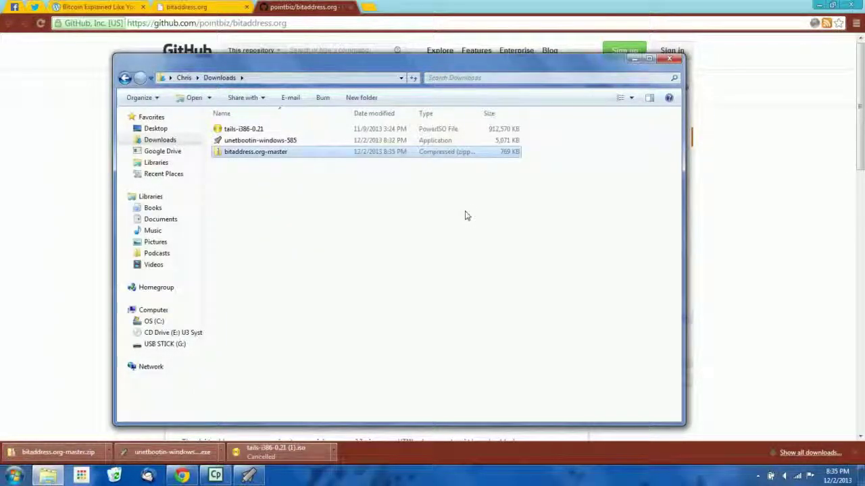
left_click(534, 341)
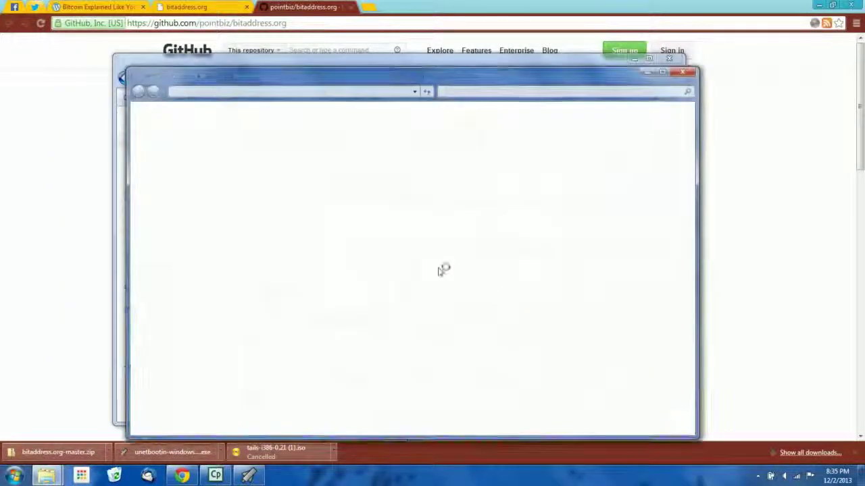
left_click(686, 73)
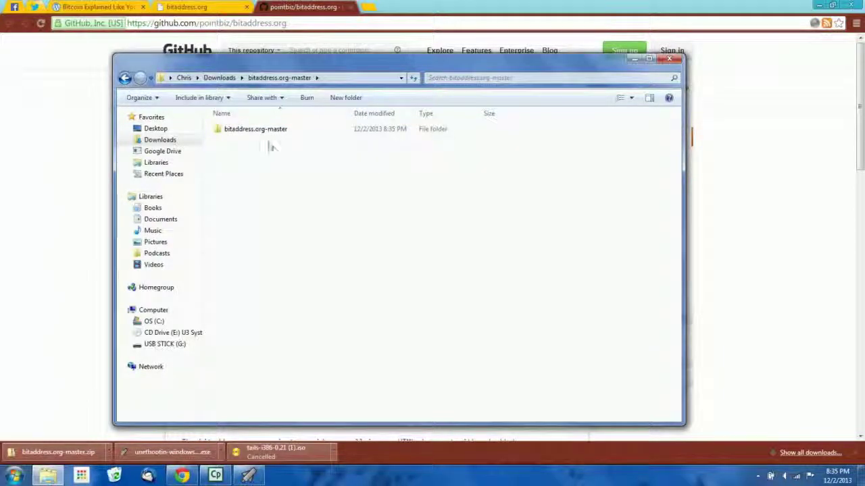
Step: Open the inner bitaddress.org-master folder and drag the bitaddress.org page toward USB STICK (G:)
double_click(248, 129)
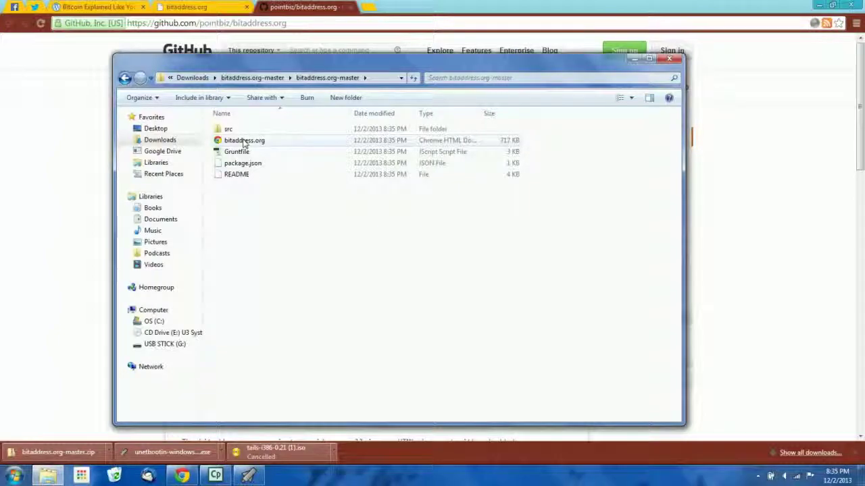
left_click(245, 142)
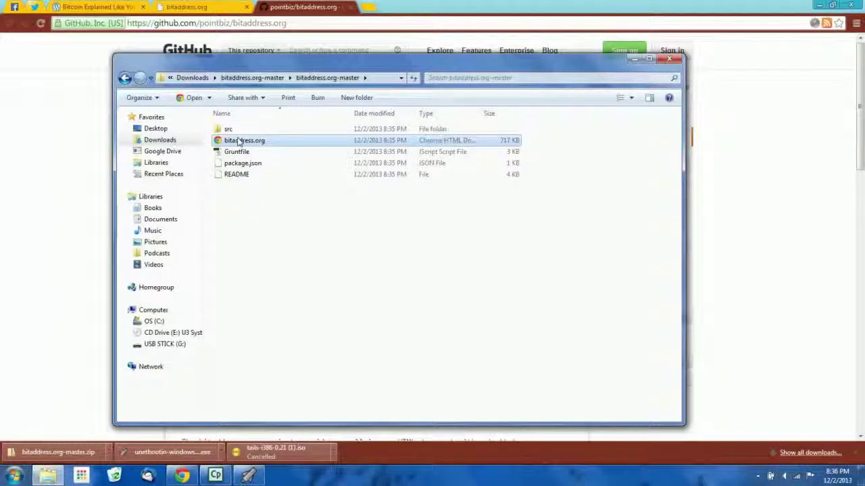
left_click_drag(238, 142, 302, 248)
left_click(301, 247)
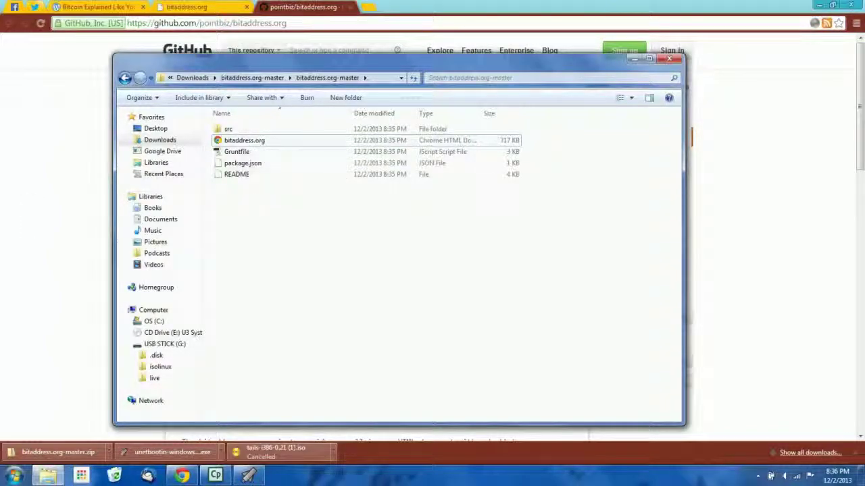
Step: Check UNetbootin's progress, then open the Version History link from the bitaddress.org footer
left_click(634, 59)
left_click(248, 476)
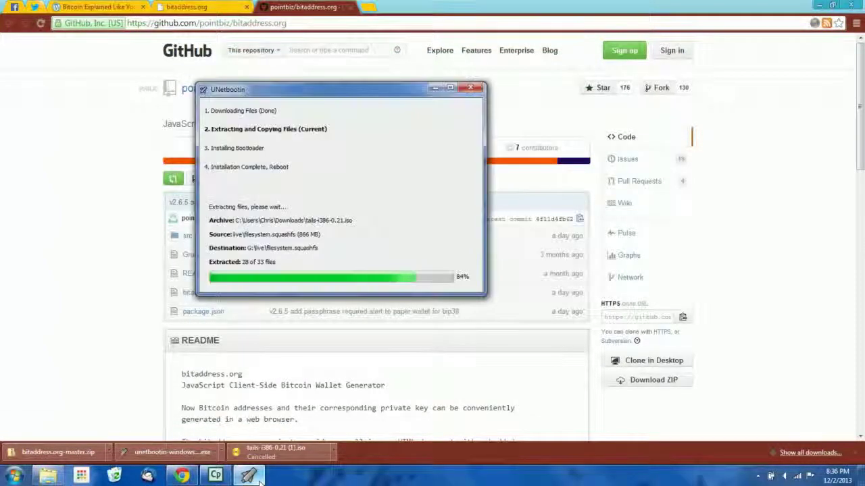
left_click(275, 306)
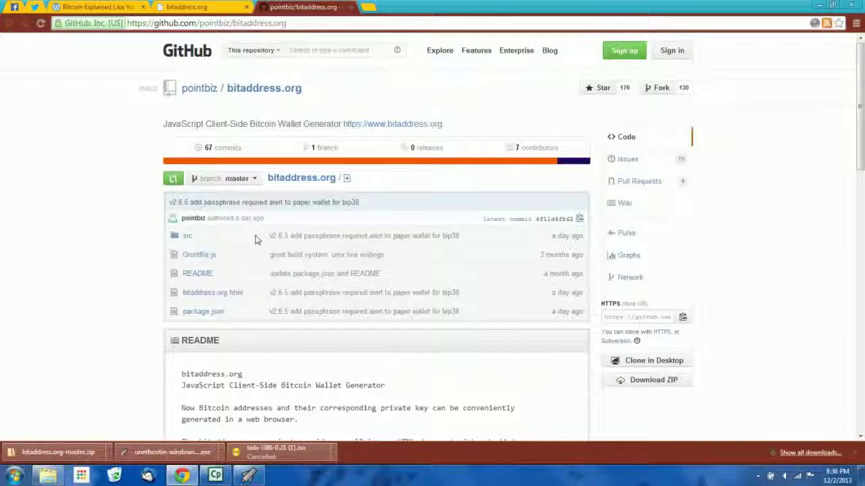
left_click(203, 6)
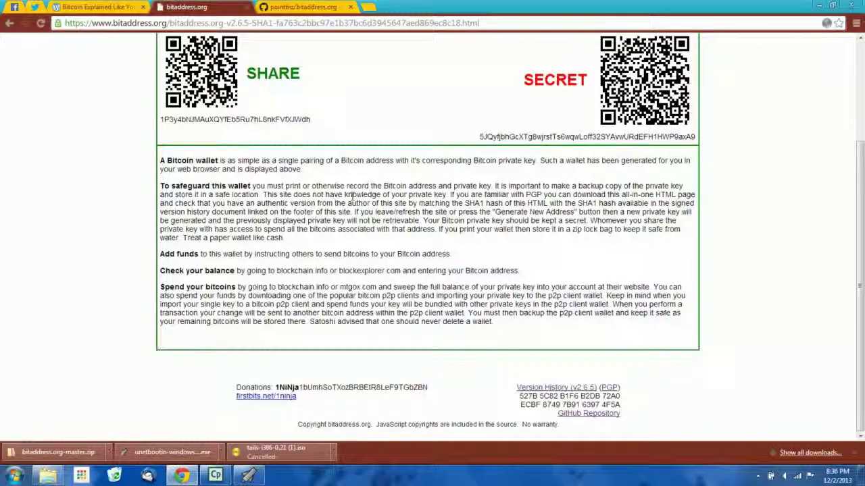
left_click_drag(862, 236, 856, 298)
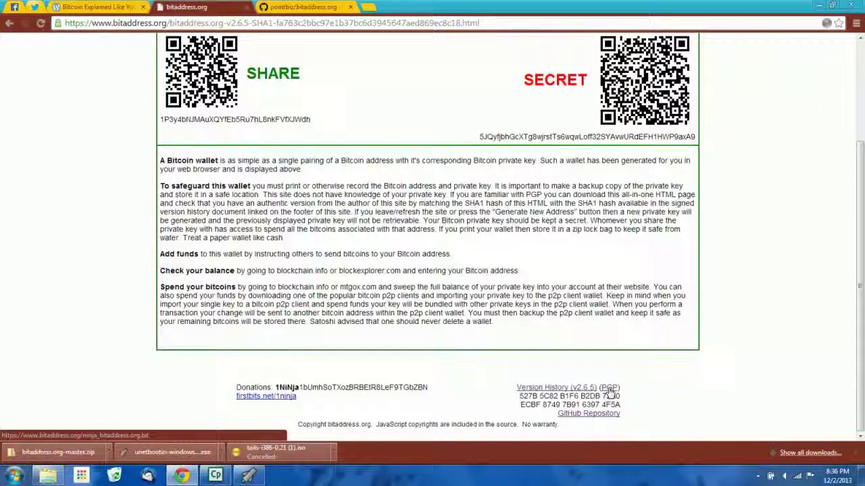
left_click(558, 389)
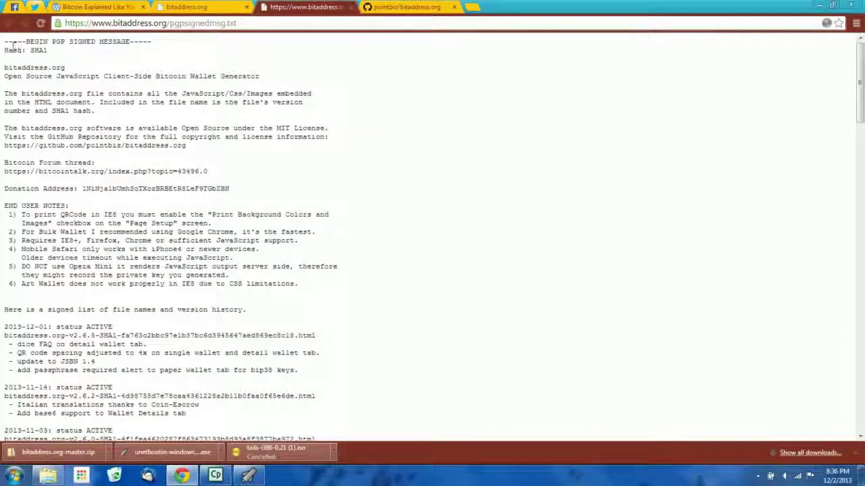
Step: Highlight the v2.6.5 SHA1 hash in the signed message, then view UNetbootin's finished install
left_click_drag(5, 43, 243, 335)
left_click(243, 335)
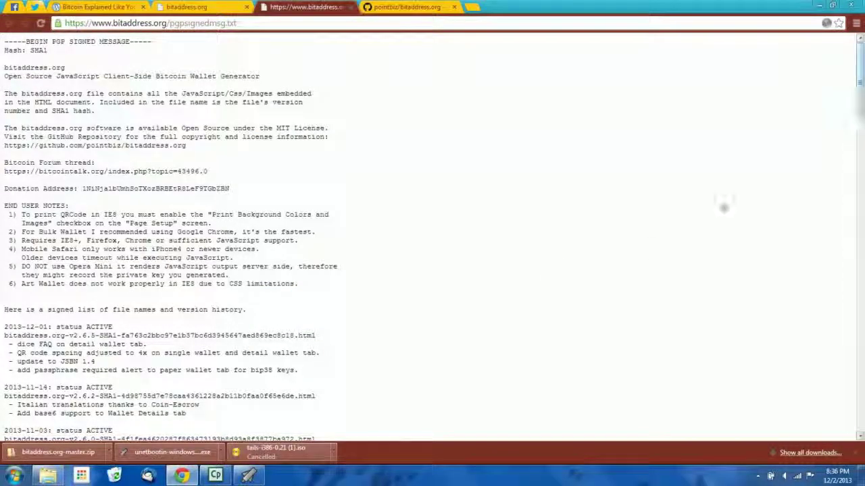
left_click_drag(860, 82, 862, 109)
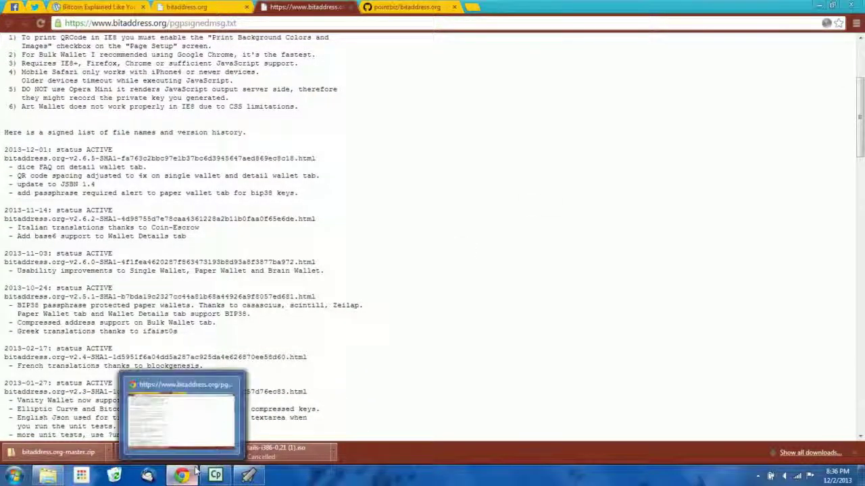
double_click(108, 218)
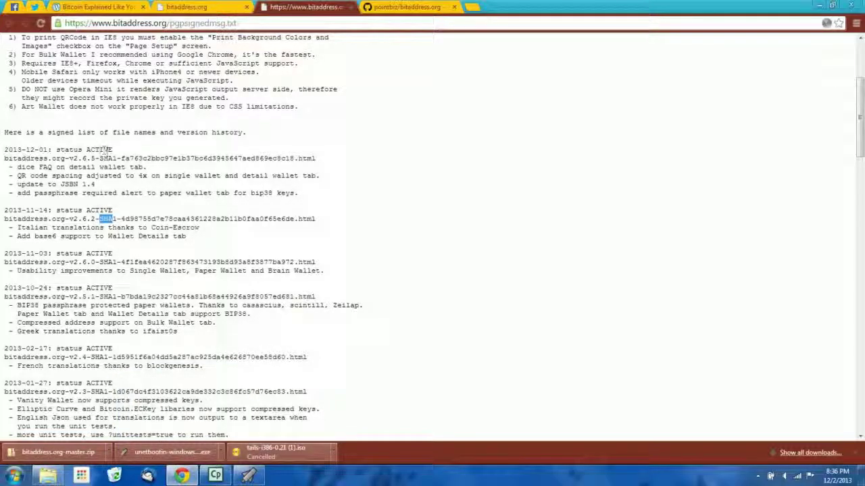
left_click_drag(121, 158, 295, 158)
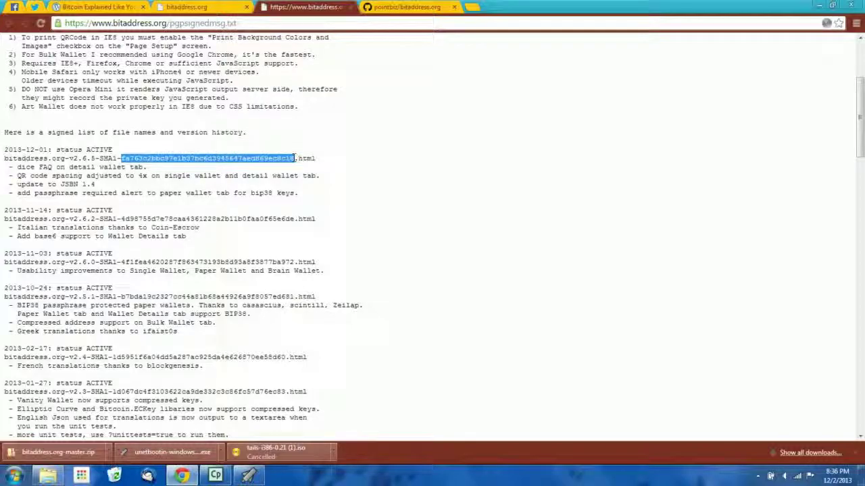
left_click(293, 188)
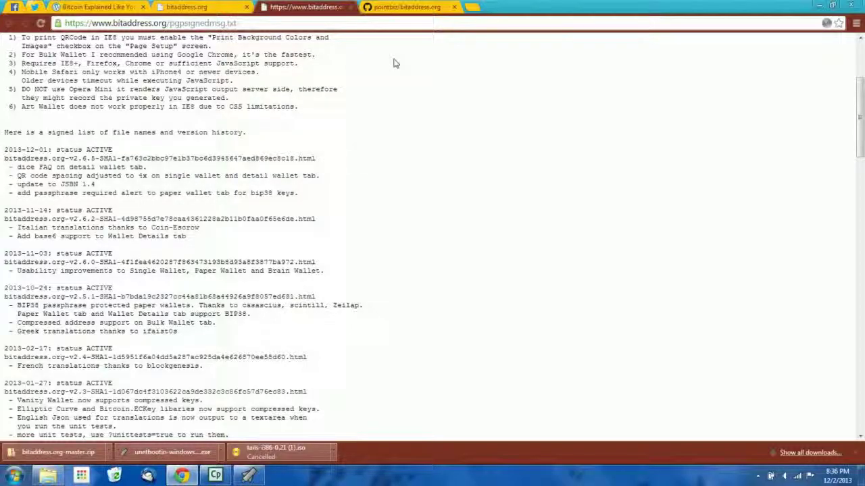
left_click(248, 475)
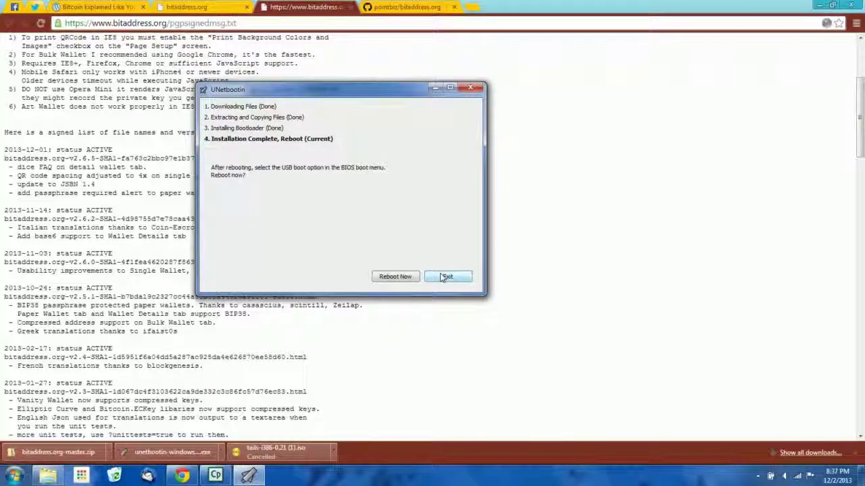
Step: Exit UNetbootin and drag the bitaddress.org page from bitaddress.org-master onto USB STICK (G:)
left_click(446, 277)
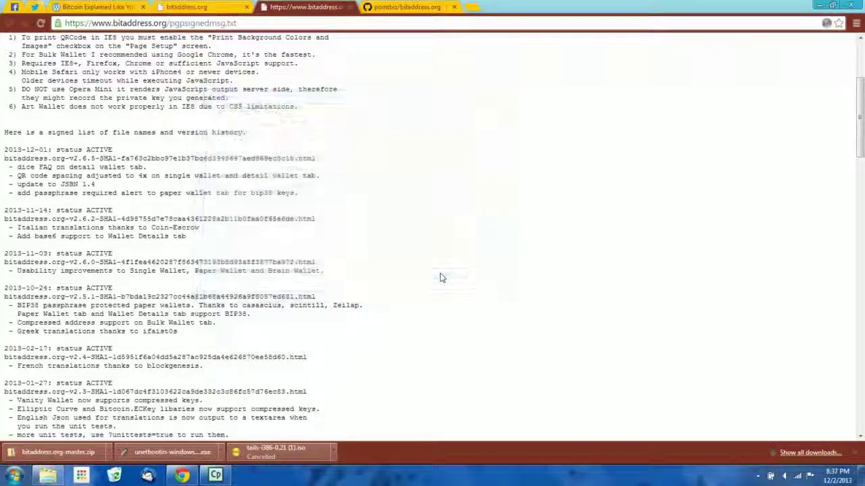
left_click(59, 477)
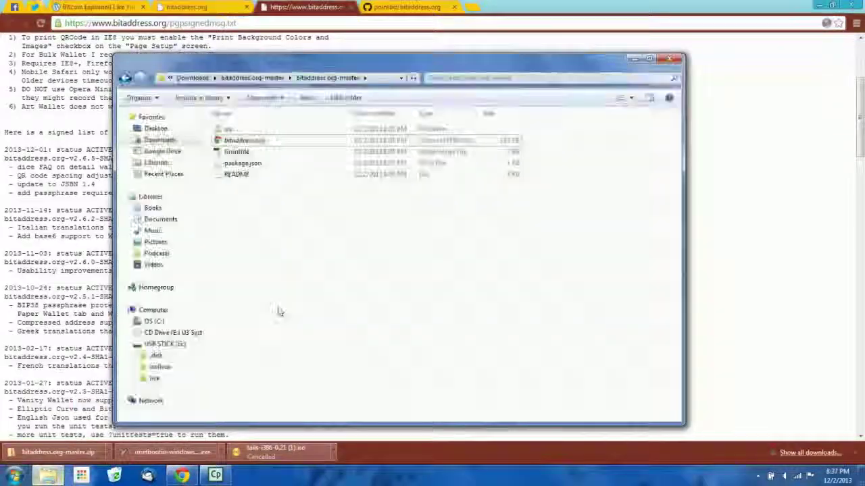
left_click(249, 144)
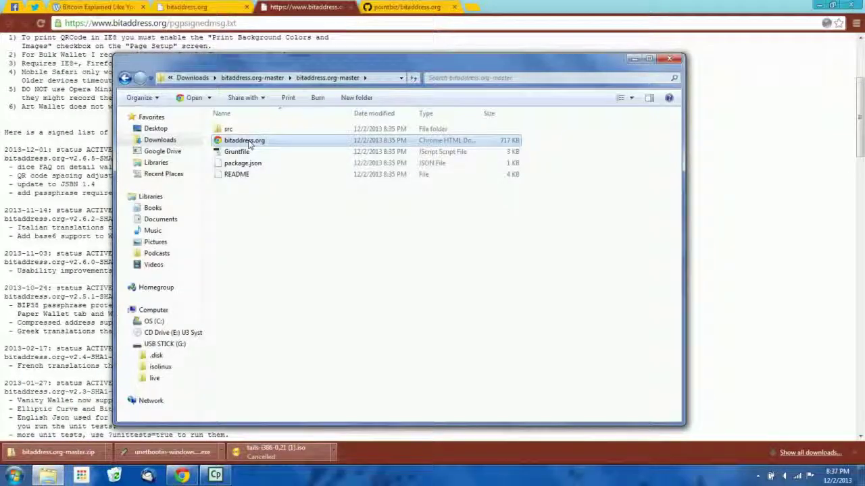
mouse_move(249, 144)
left_mouse_down()
mouse_move(240, 223)
mouse_move(248, 142)
left_mouse_up()
left_click(379, 269)
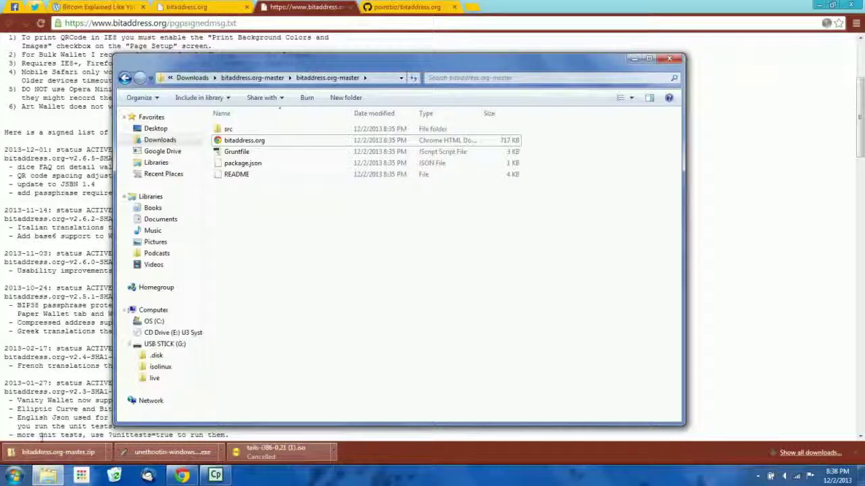
left_click(14, 476)
left_click(191, 448)
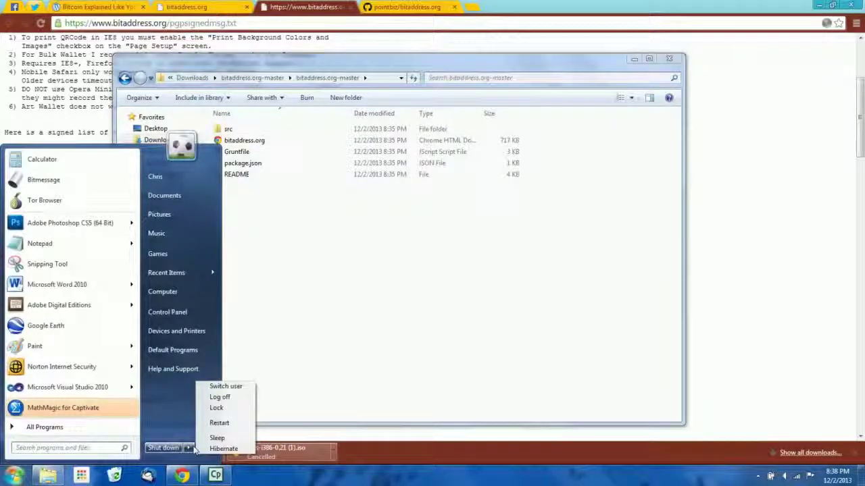
left_click(414, 328)
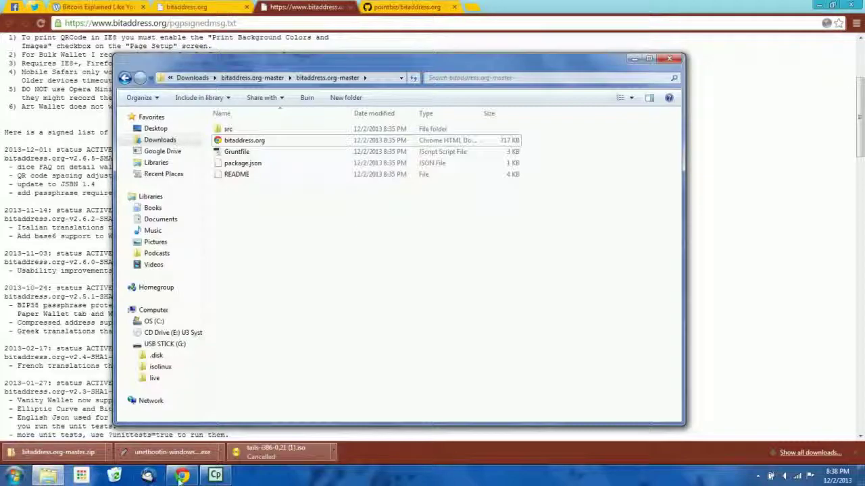
mouse_move(216, 476)
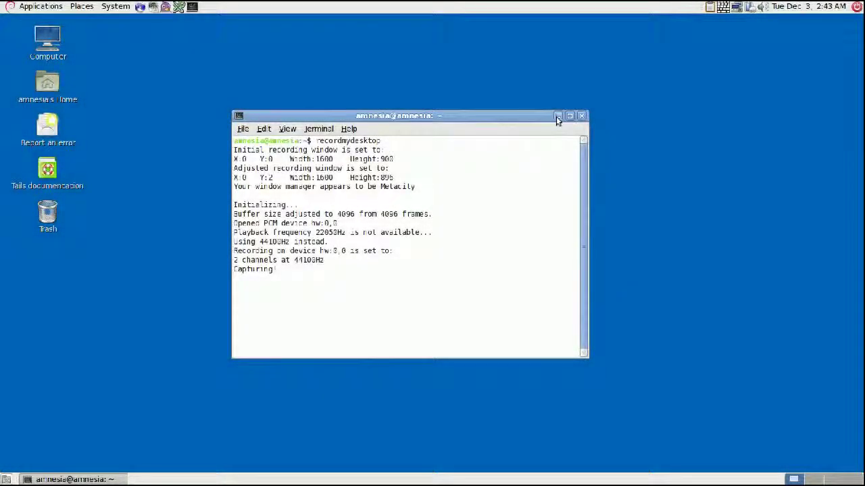
Step: Browse from Computer to the USB STICK and open bitaddress.org.html in Iceweasel
left_click(558, 116)
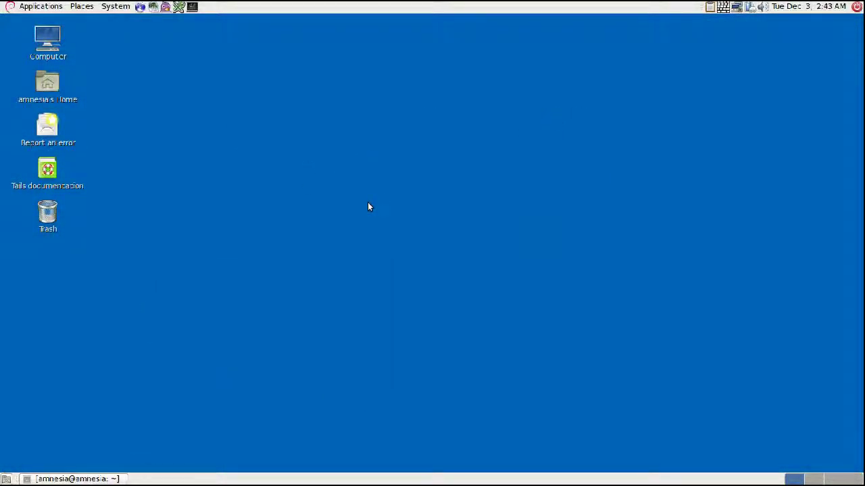
double_click(48, 40)
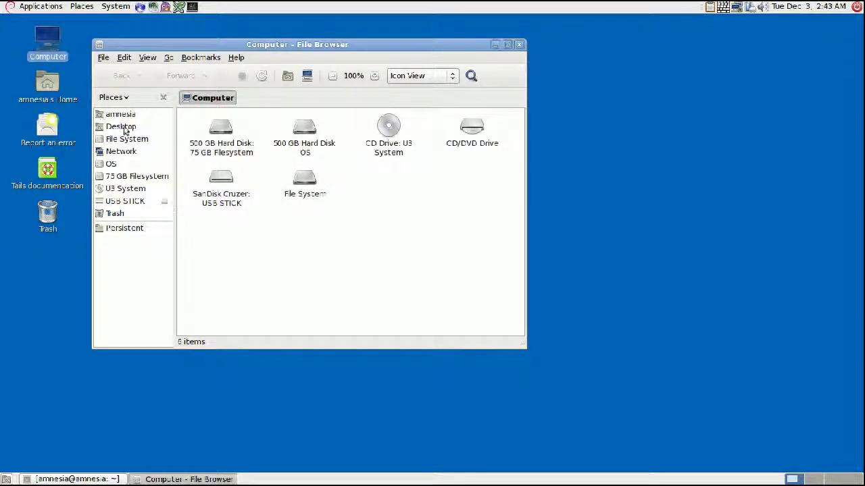
left_click(133, 205)
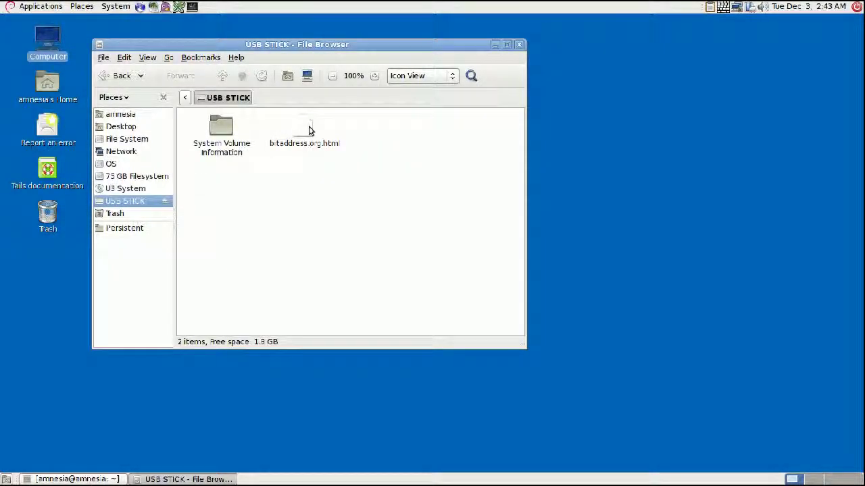
double_click(308, 129)
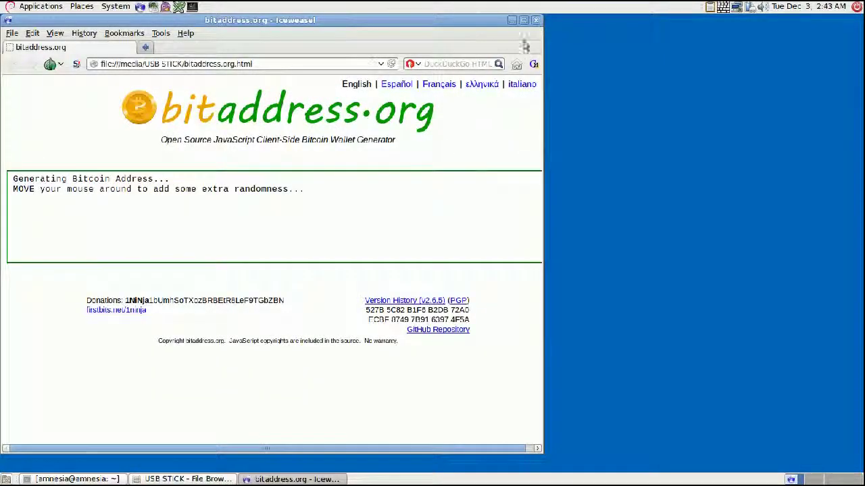
Step: Maximize Iceweasel and tick BIP38 Encrypt? on the bitaddress Paper Wallet tab
left_click(525, 25)
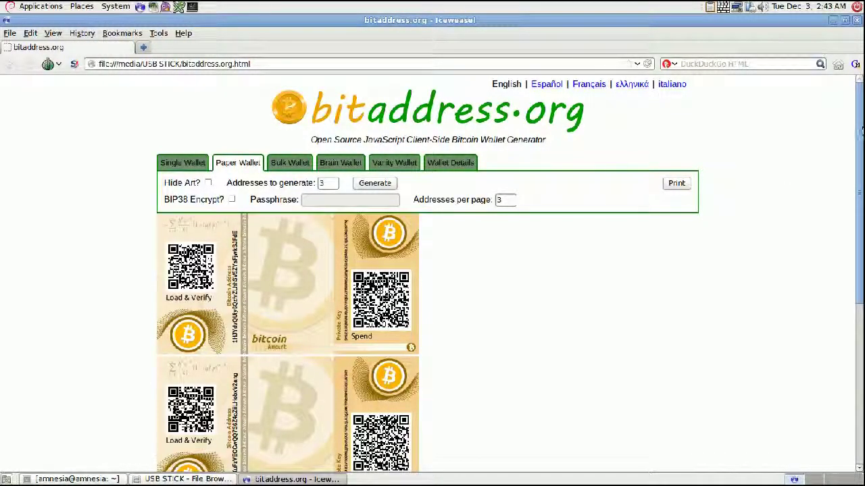
left_click_drag(858, 192, 858, 247)
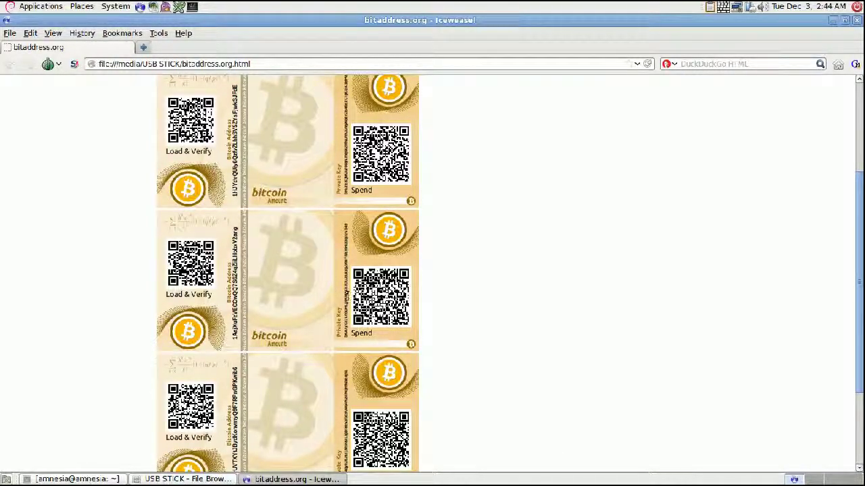
left_click_drag(862, 253, 862, 170)
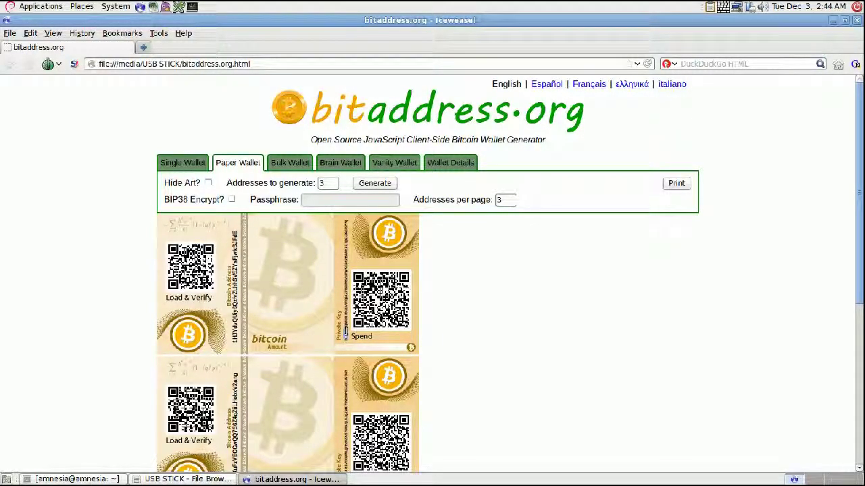
left_click_drag(345, 332, 346, 221)
left_click(346, 222)
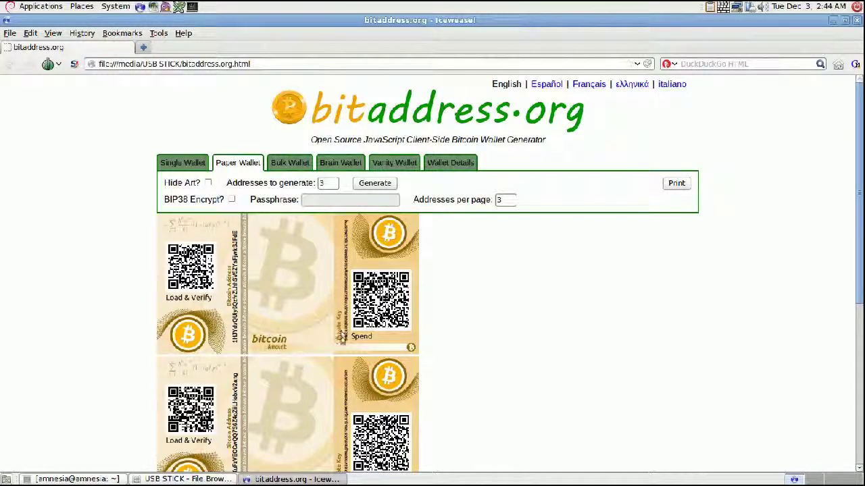
left_click(230, 200)
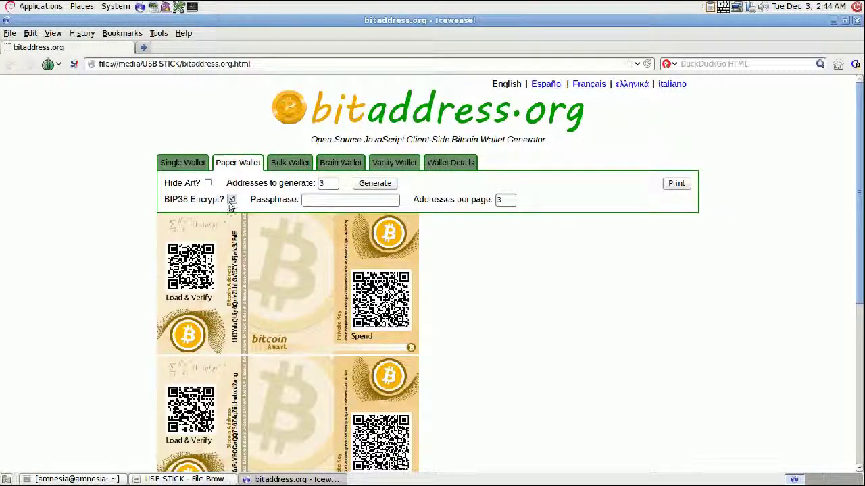
Step: Enter the BIP38 encryption passphrase in the Passphrase field
left_click(378, 202)
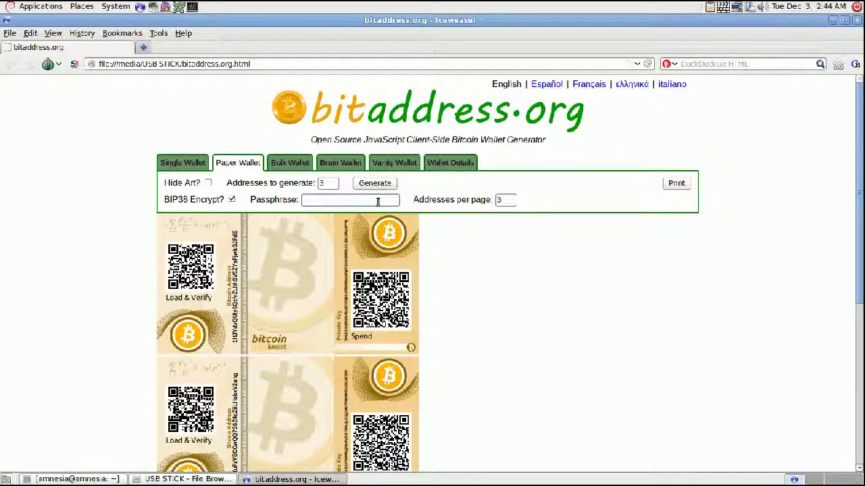
type("c")
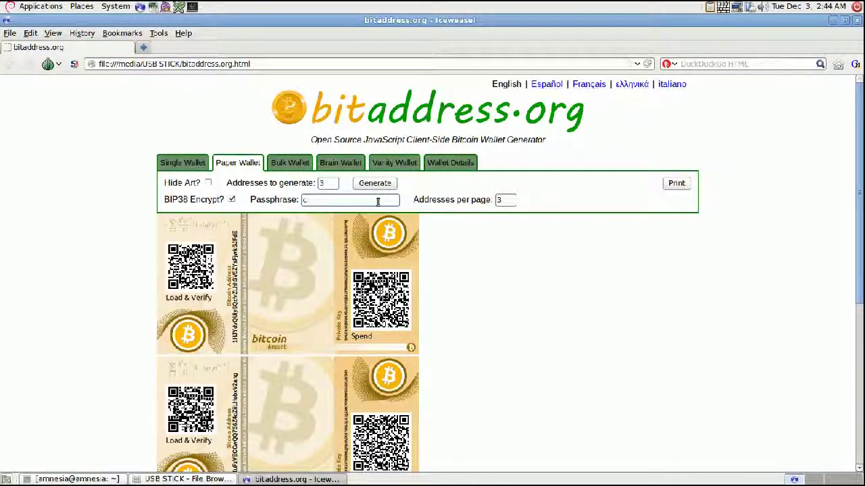
type("o")
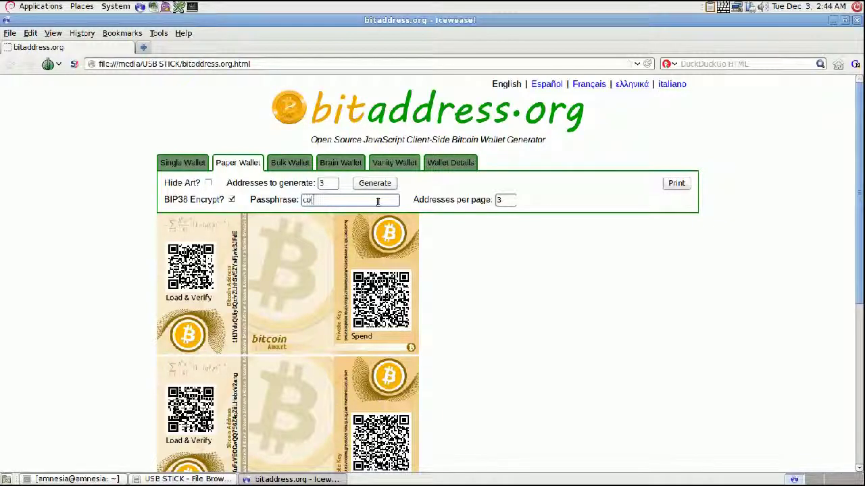
type("rrect hourse")
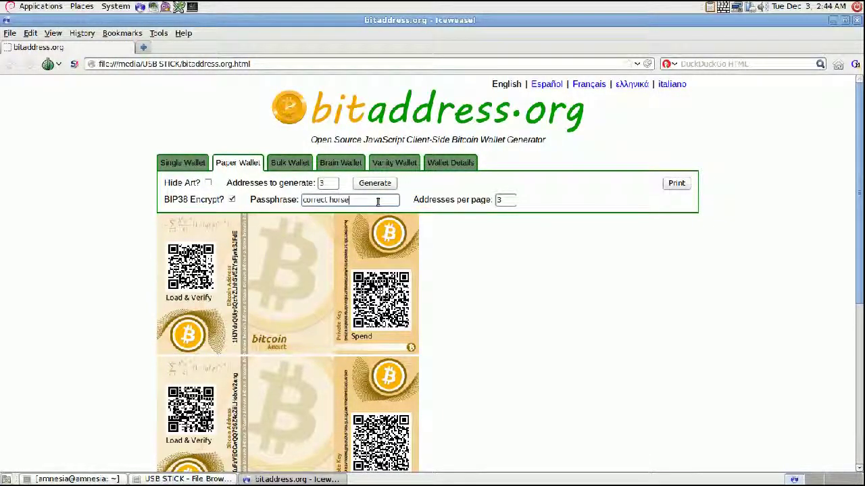
type(" battery sta")
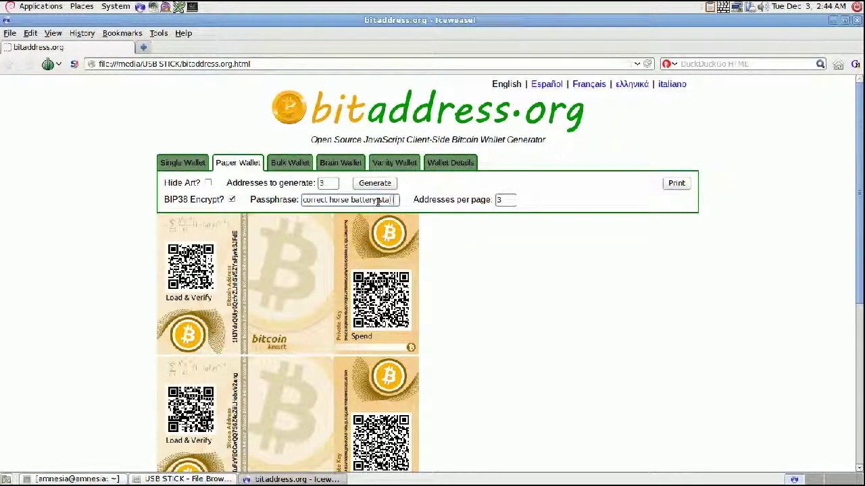
type("ple")
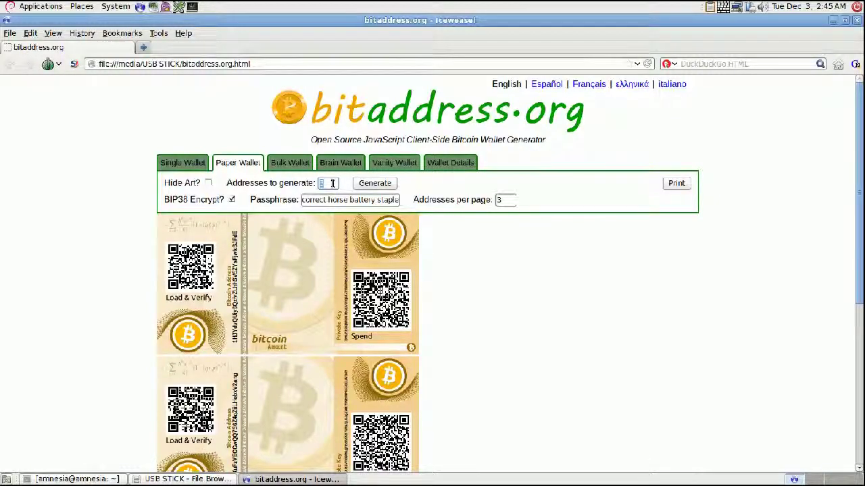
Step: Enter 10 in the Addresses to generate box
type("10")
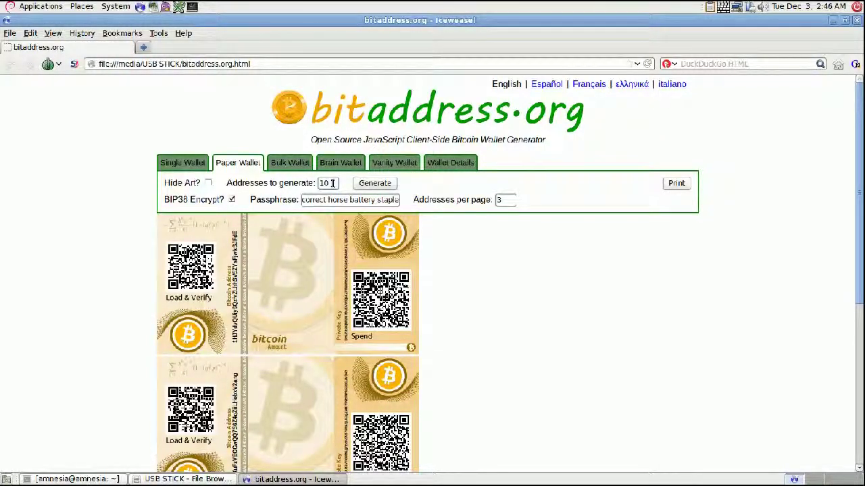
Step: Generate the ten encrypted wallets and scroll to check their blue artwork
left_click(385, 187)
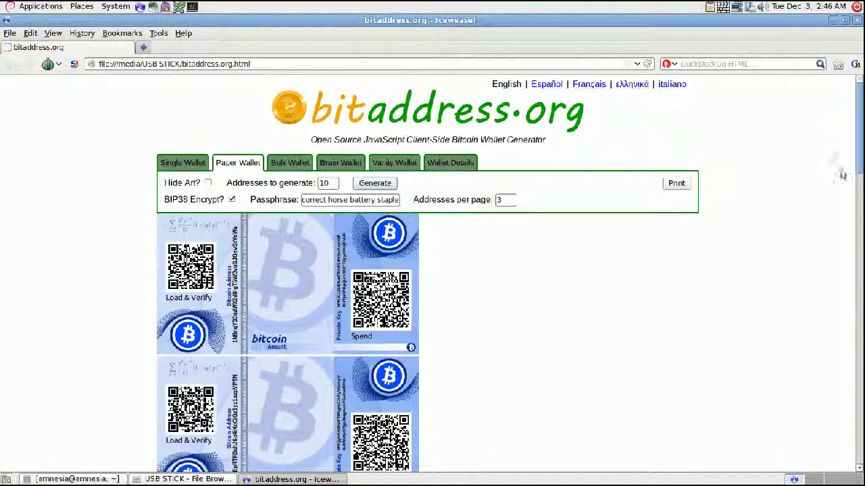
mouse_move(862, 122)
left_mouse_down()
mouse_move(858, 250)
mouse_move(860, 112)
left_mouse_up()
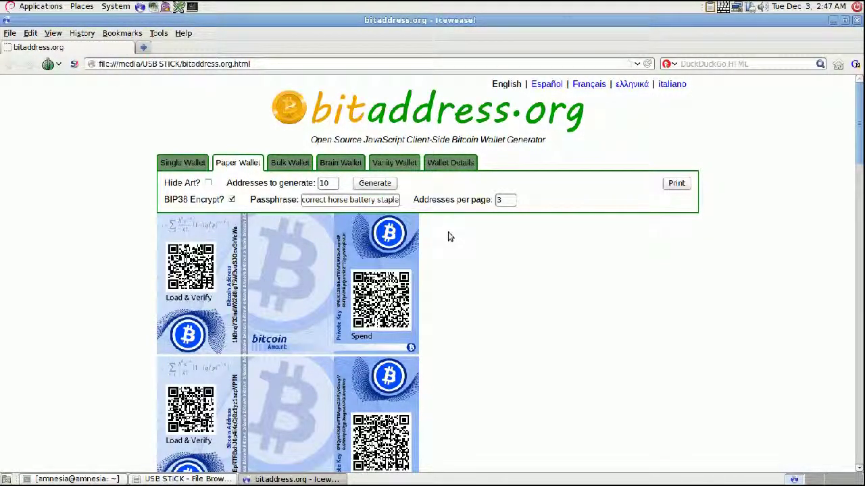
Step: Print the wallets to a PDF file named paperwallets in the USB STICK folder
left_click(681, 184)
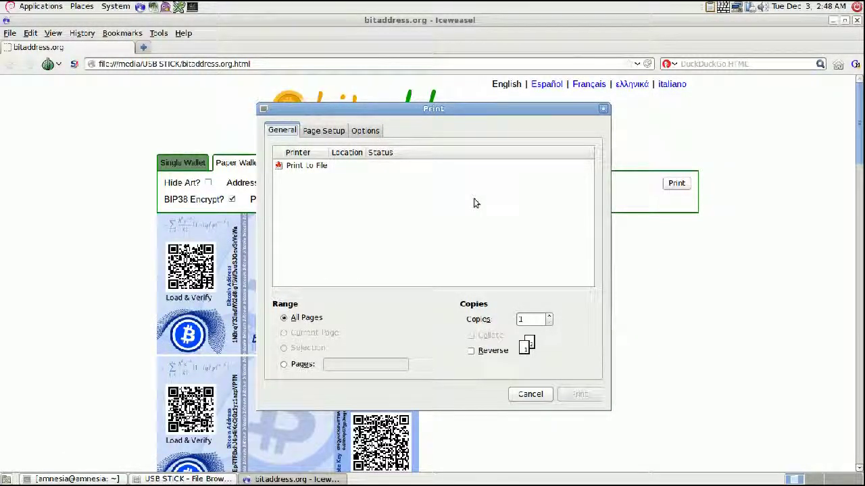
left_click(319, 172)
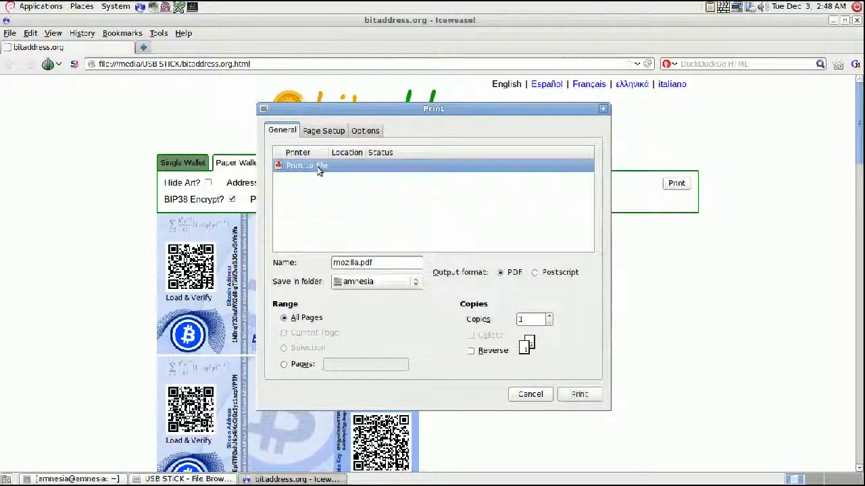
double_click(357, 262)
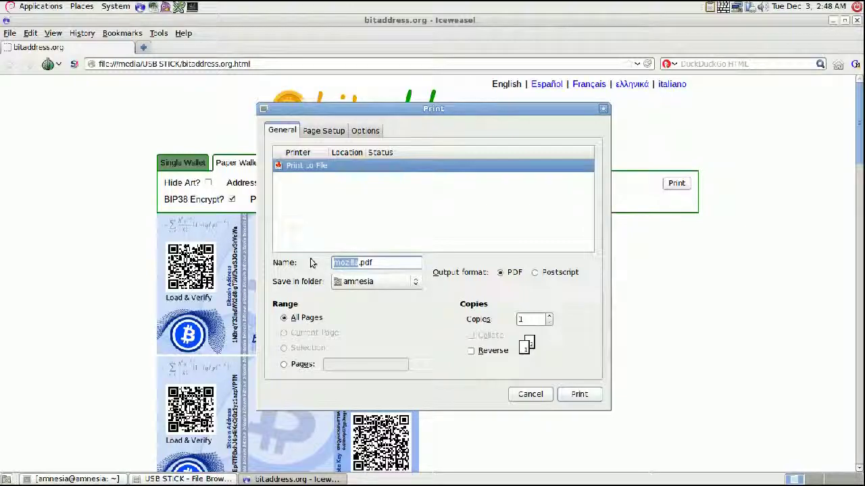
type("paperwallets")
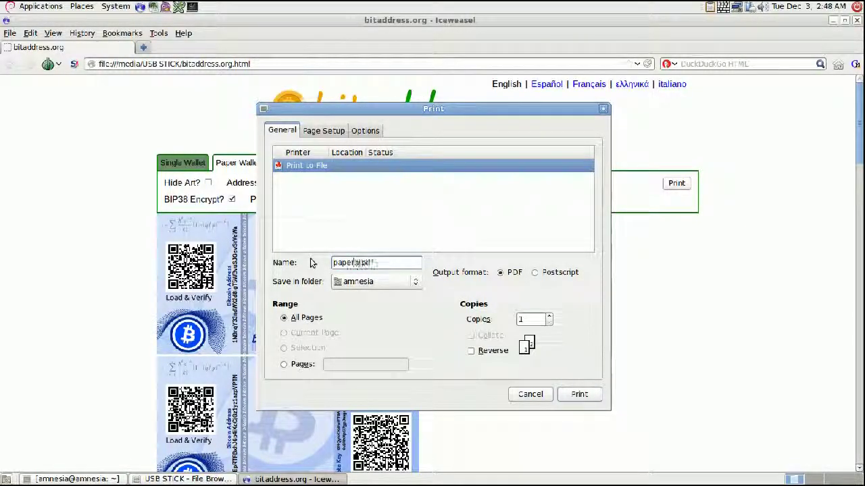
left_click(386, 282)
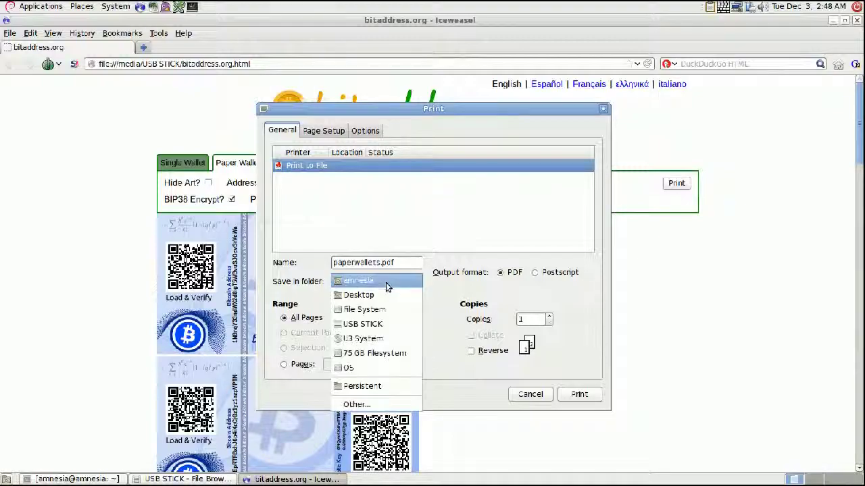
left_click(374, 325)
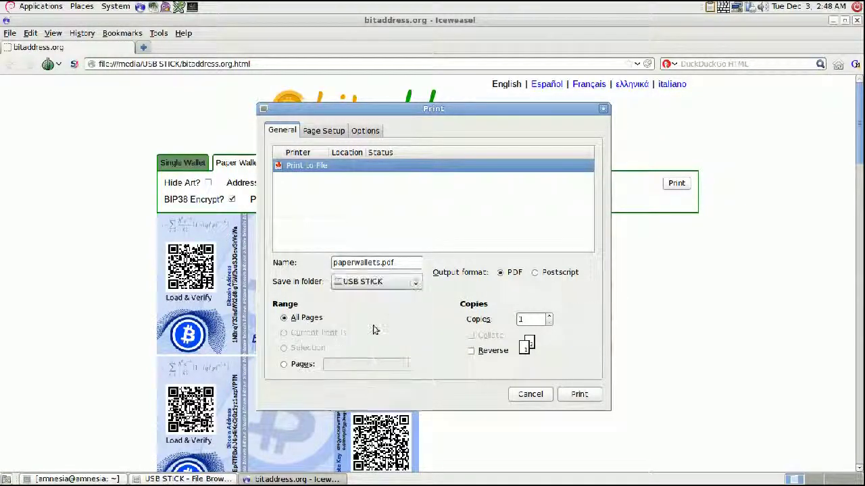
left_click(580, 396)
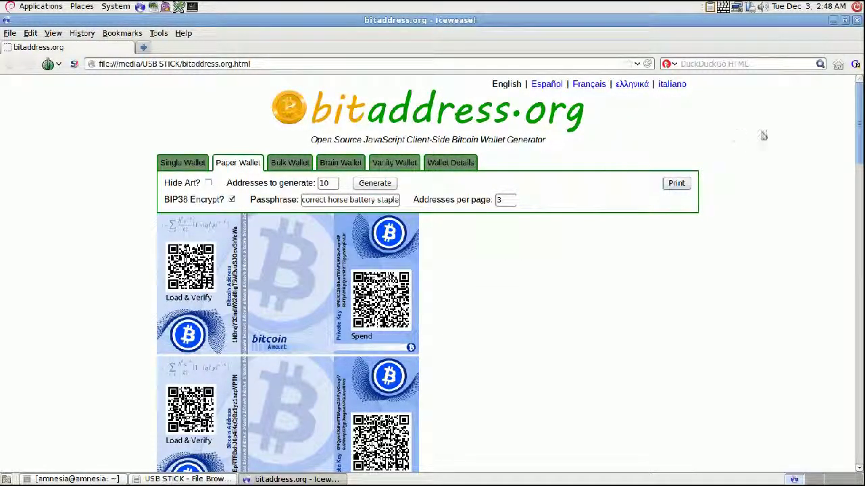
Step: Close Iceweasel, open paperwallets.pdf from USB STICK to check the wallets, then close it
left_click(857, 21)
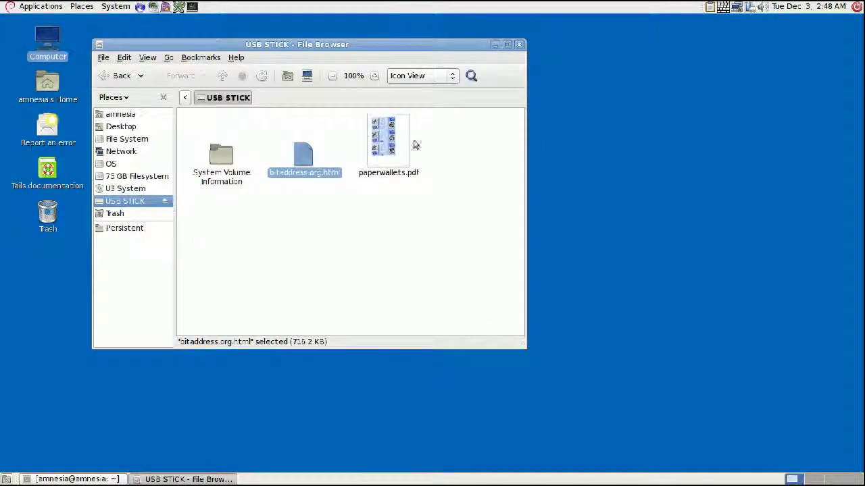
left_click(396, 196)
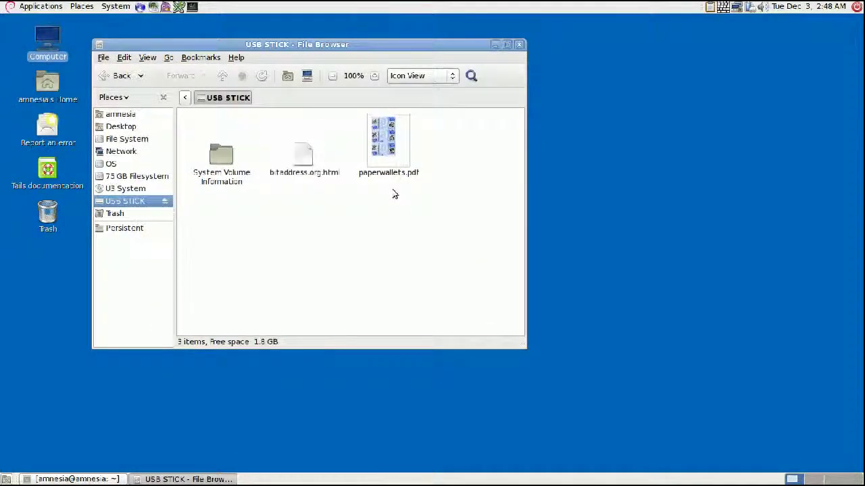
double_click(381, 152)
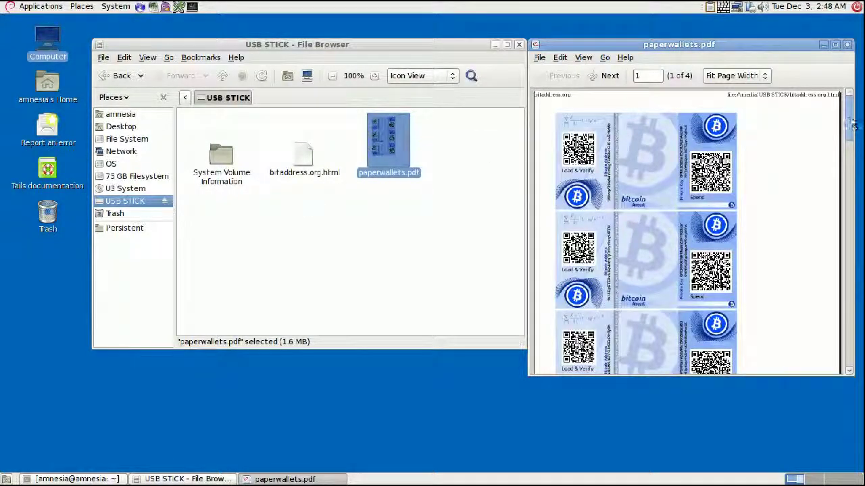
scroll(848, 157, "down", 5)
left_click_drag(848, 157, 840, 115)
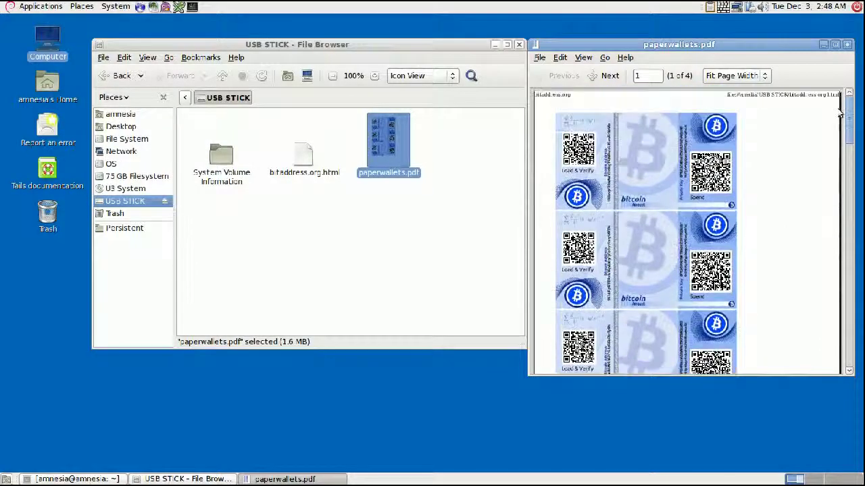
left_click(847, 45)
left_click(489, 165)
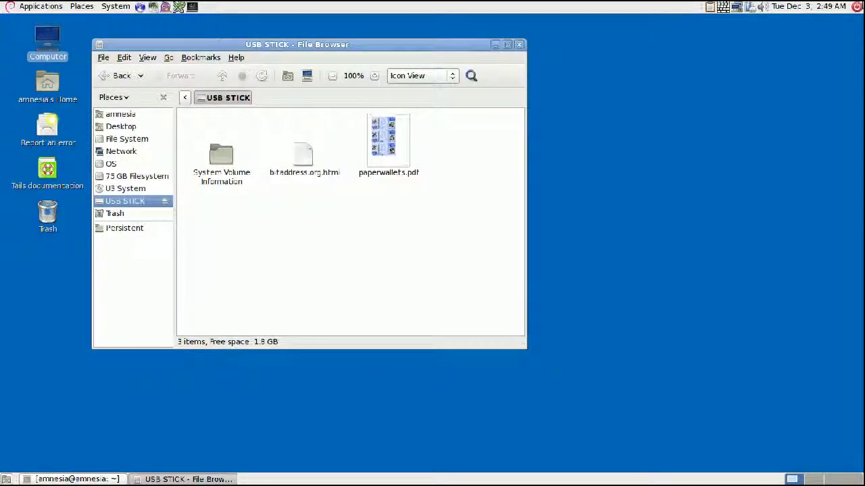
Step: Leave Tails, then open paperwallets.pdf from USB STICK (G:) in Windows Explorer
left_click(857, 7)
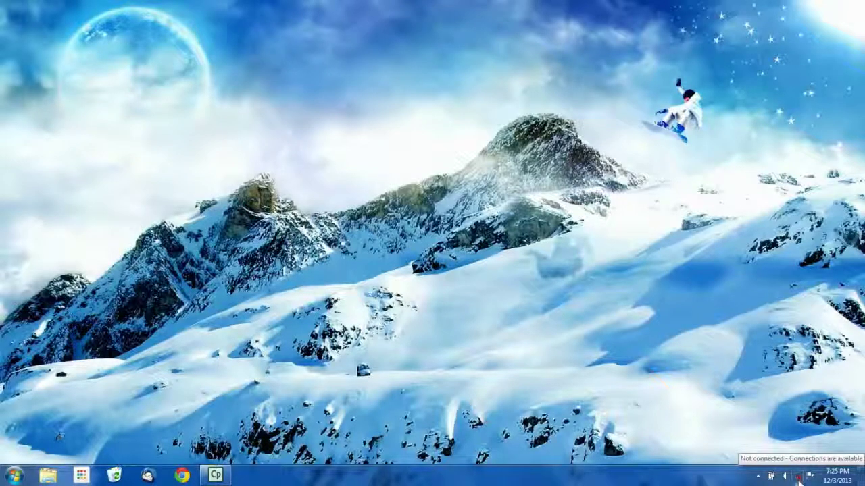
left_click(46, 480)
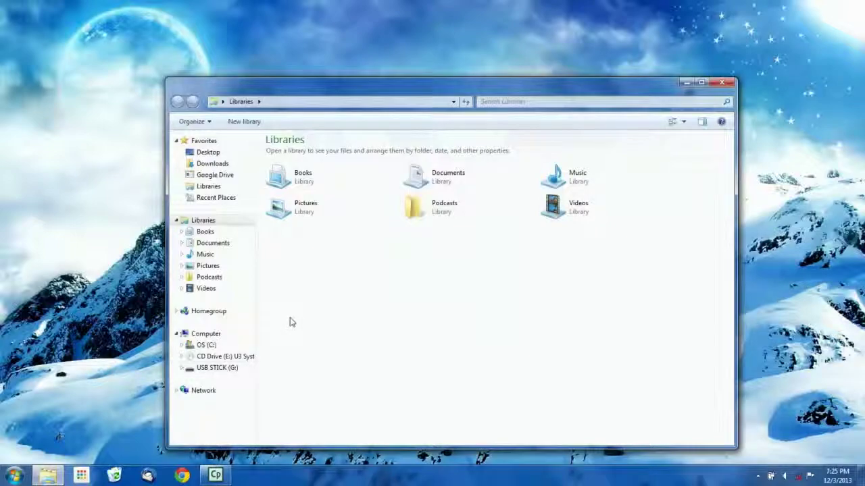
left_click(221, 369)
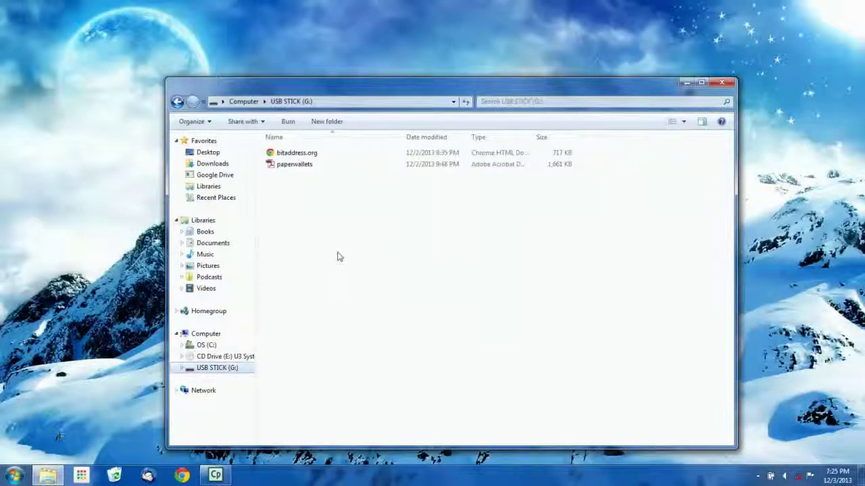
double_click(294, 164)
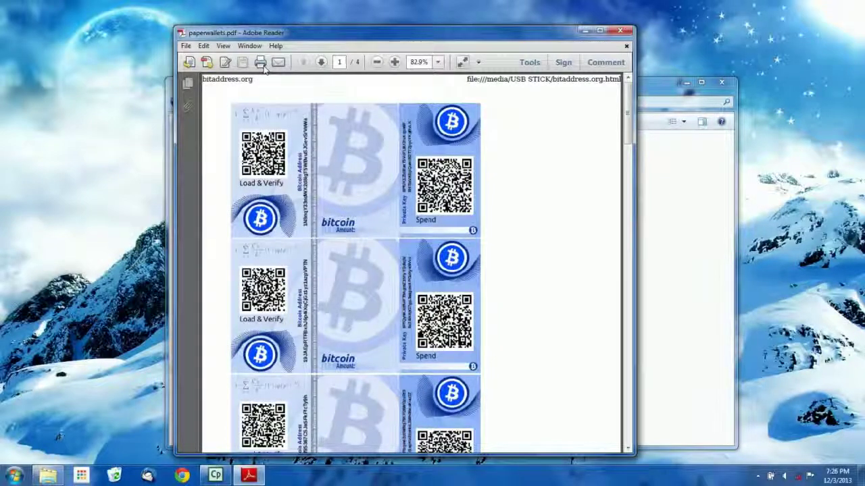
Step: Inspect the Print dialog without printing, select an address, then close Adobe Reader
key("ctrl+p")
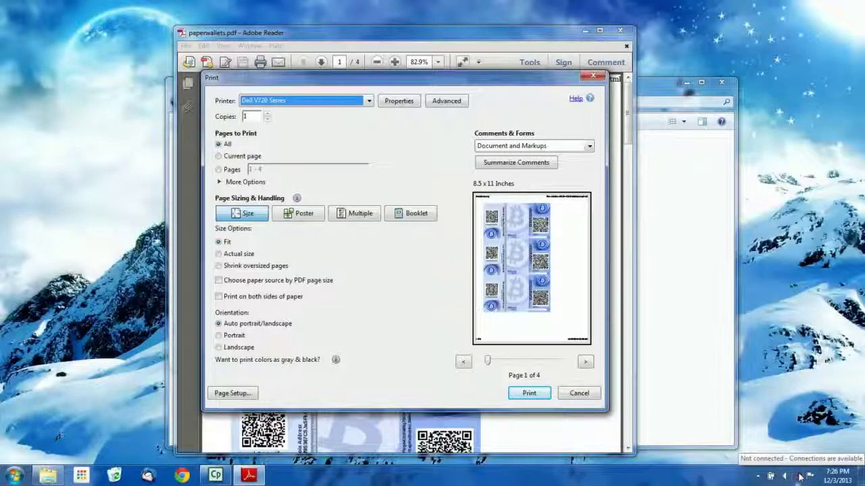
left_click(579, 394)
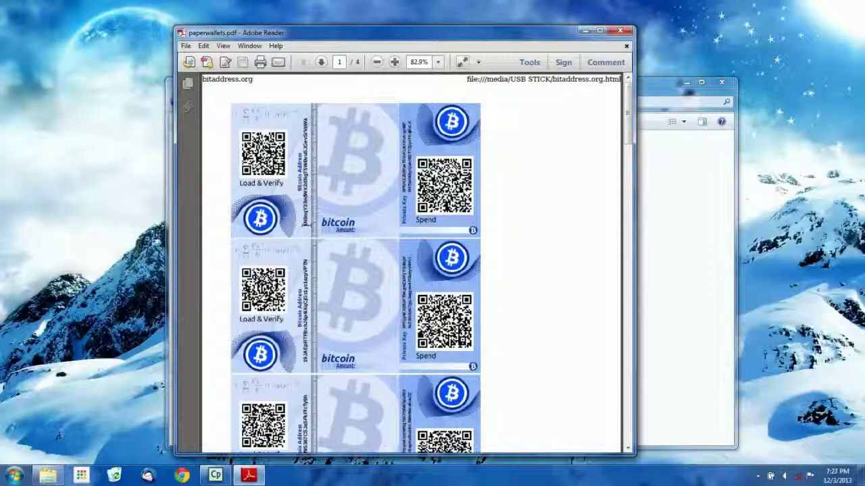
left_click_drag(304, 223, 305, 121)
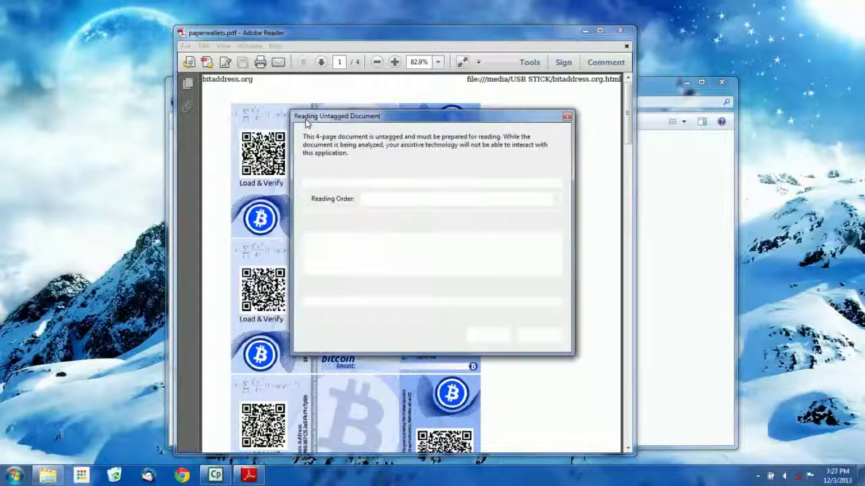
left_click(539, 335)
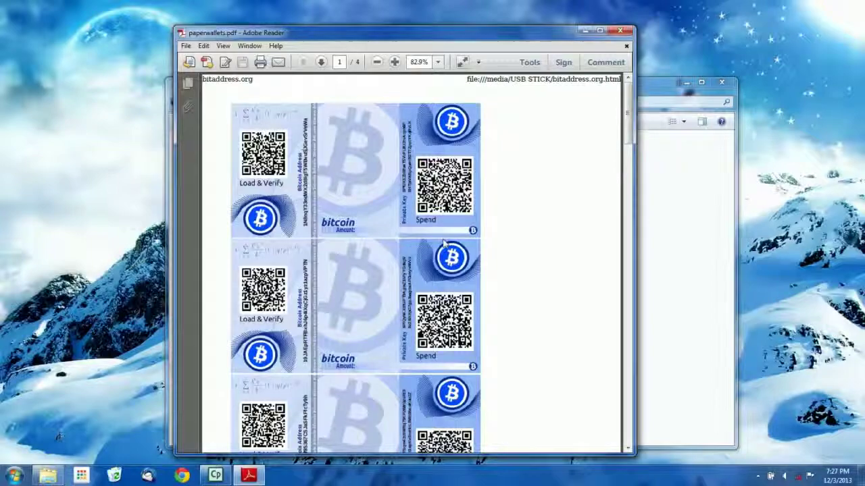
left_click(620, 30)
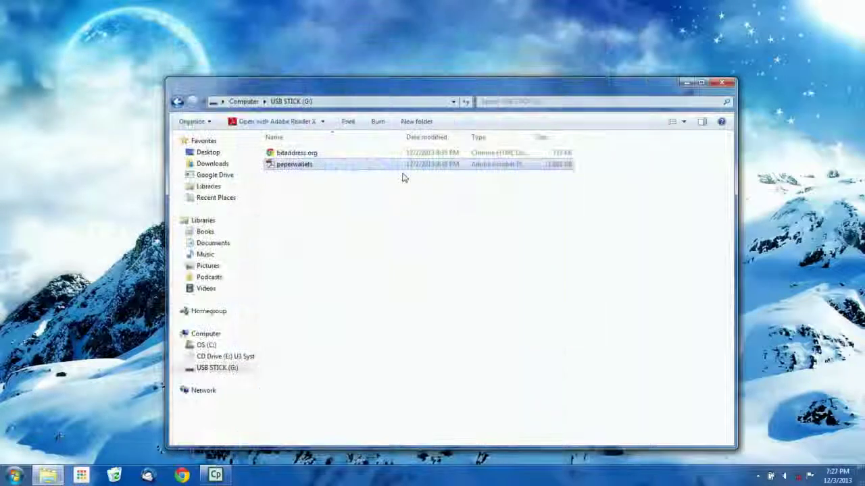
left_click(299, 168)
left_click(292, 287)
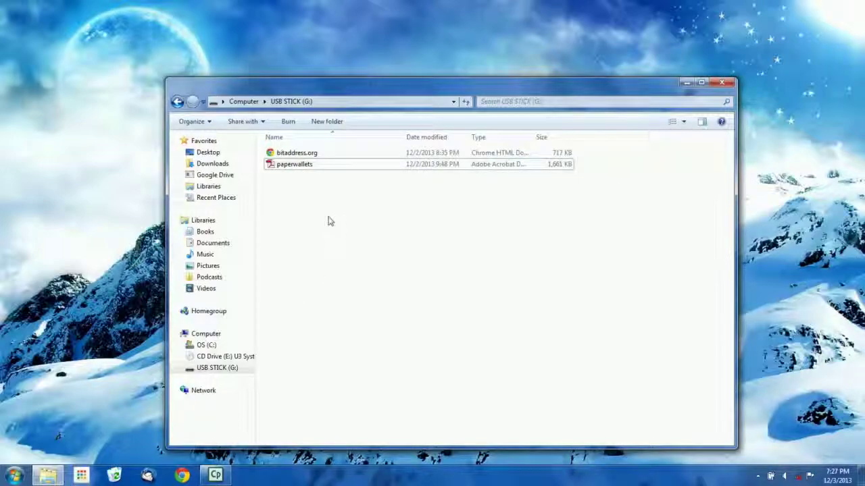
double_click(299, 167)
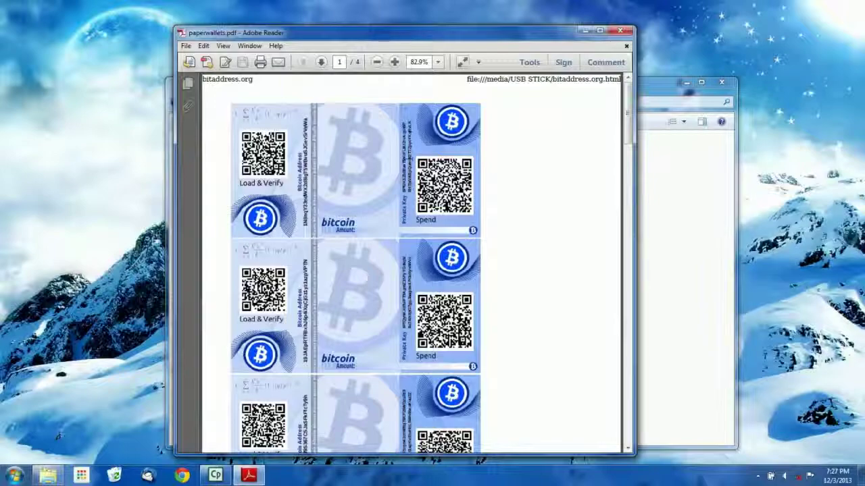
left_click(620, 30)
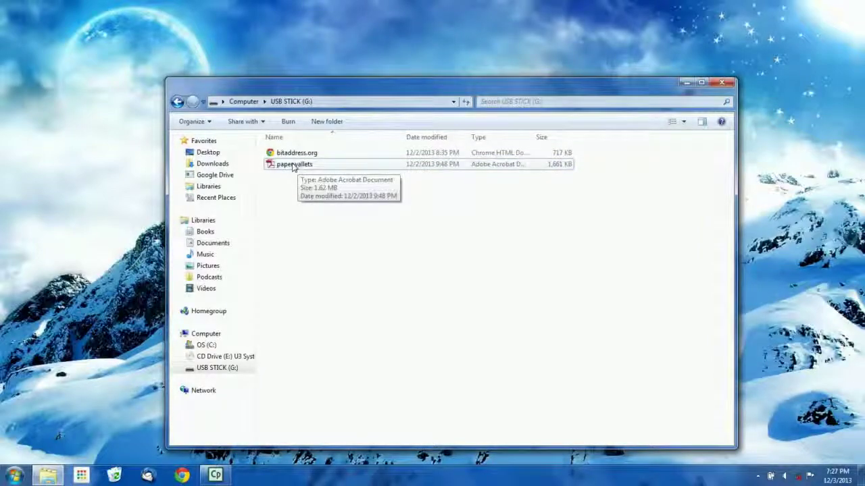
left_click(295, 167)
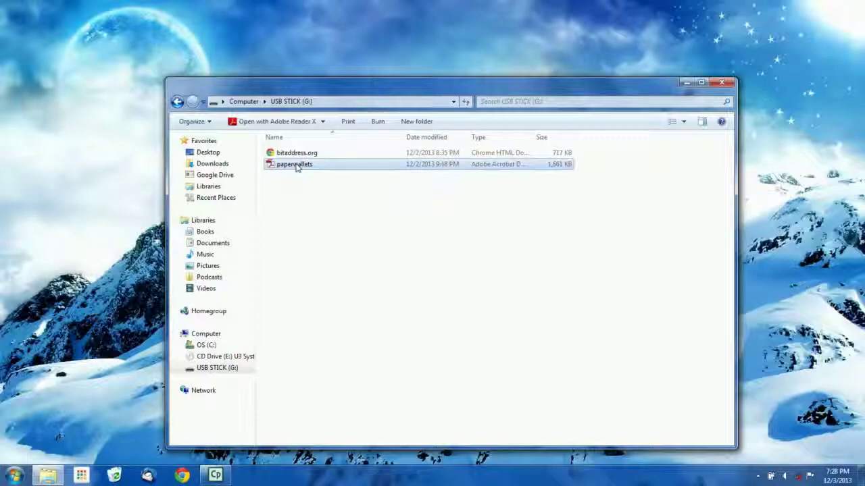
left_click(304, 220)
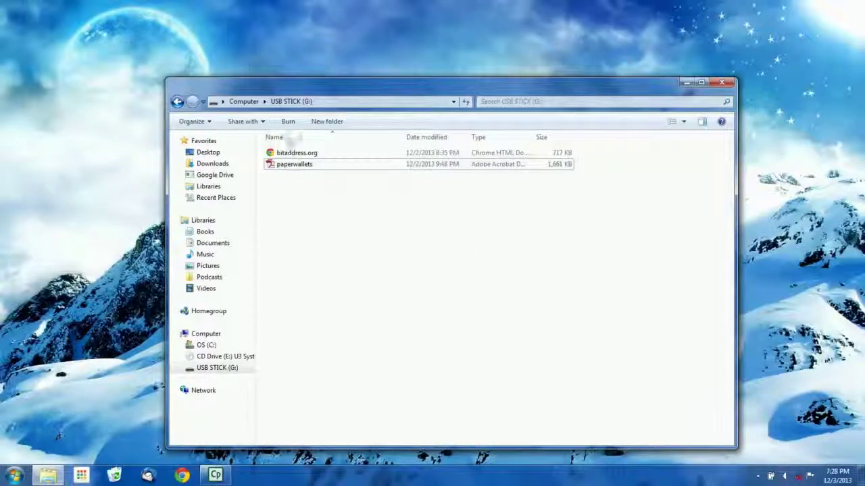
left_click(291, 167)
left_click_drag(291, 169, 444, 280)
left_click(444, 280)
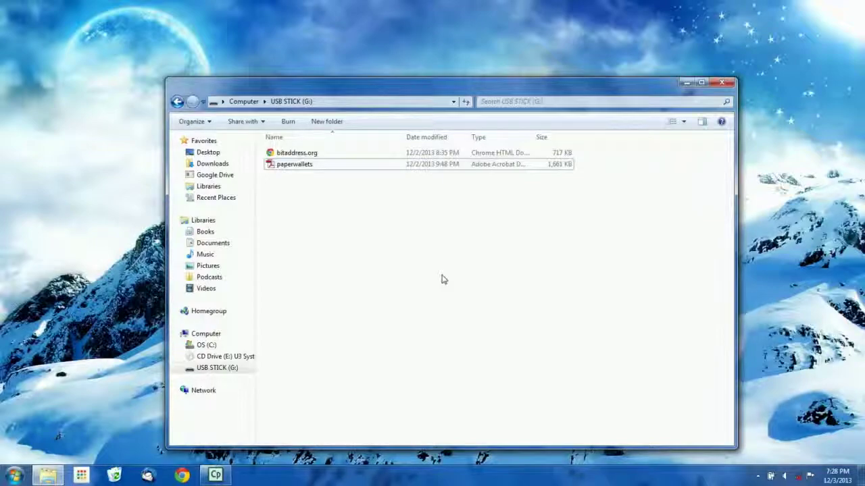
double_click(293, 169)
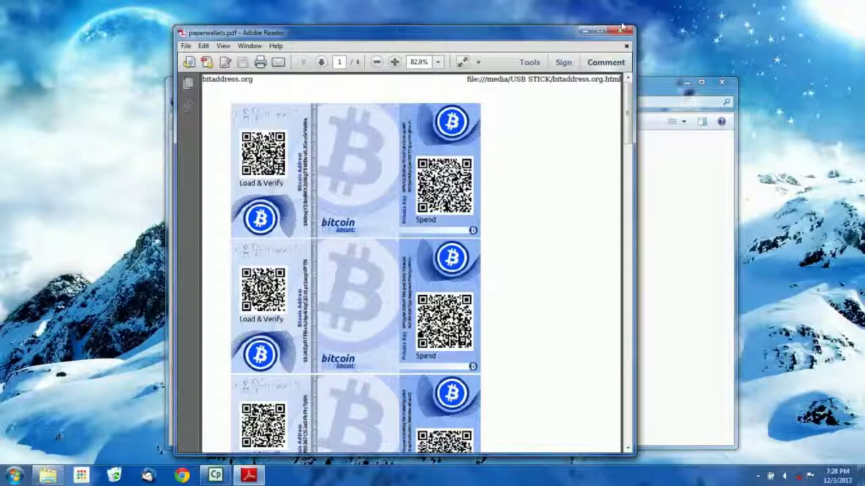
key("alt+F4")
left_click(413, 280)
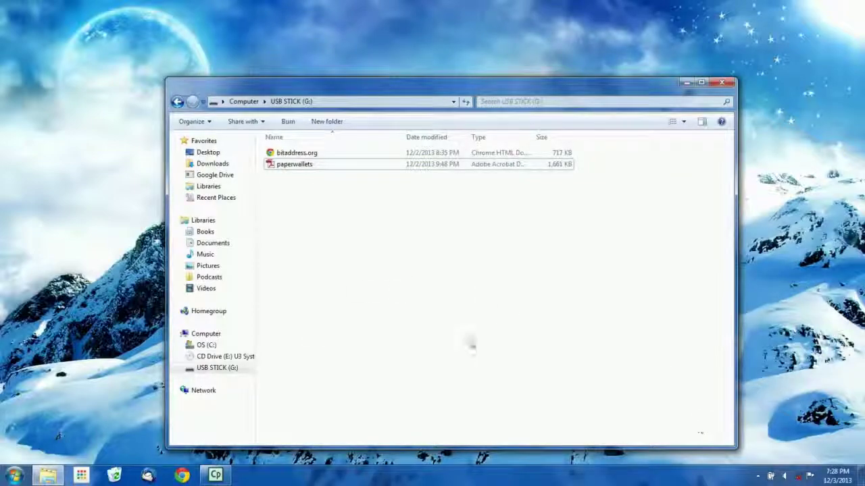
Step: Eject USB STICK (G:), then restart Windows from the Start menu
right_click(224, 371)
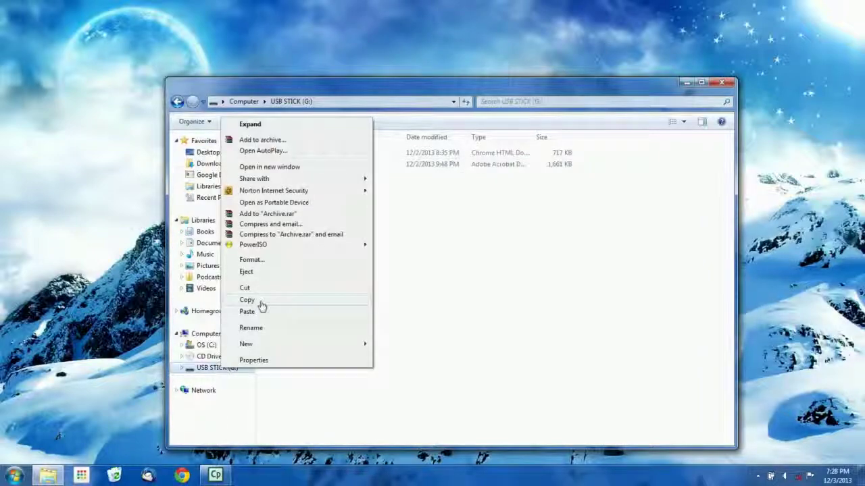
left_click(260, 272)
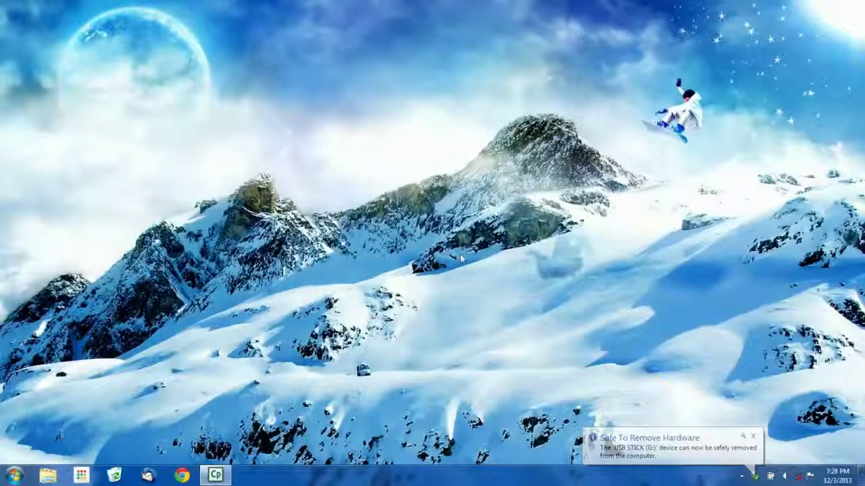
left_click(13, 476)
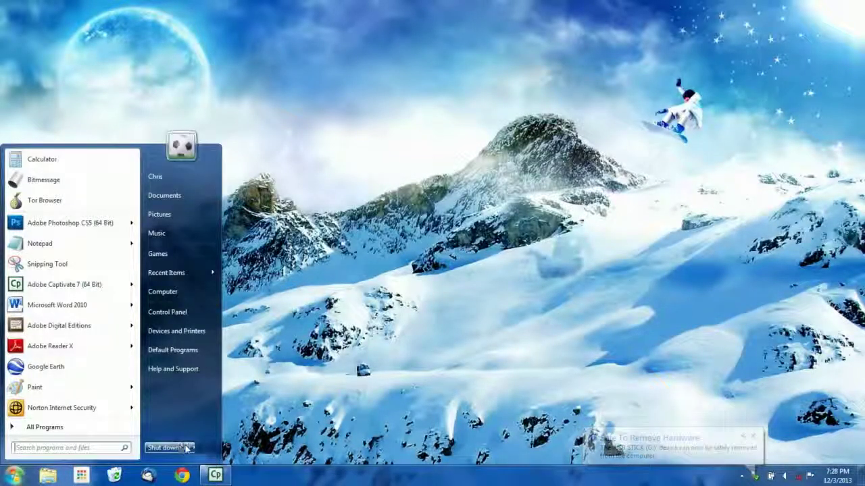
mouse_move(186, 448)
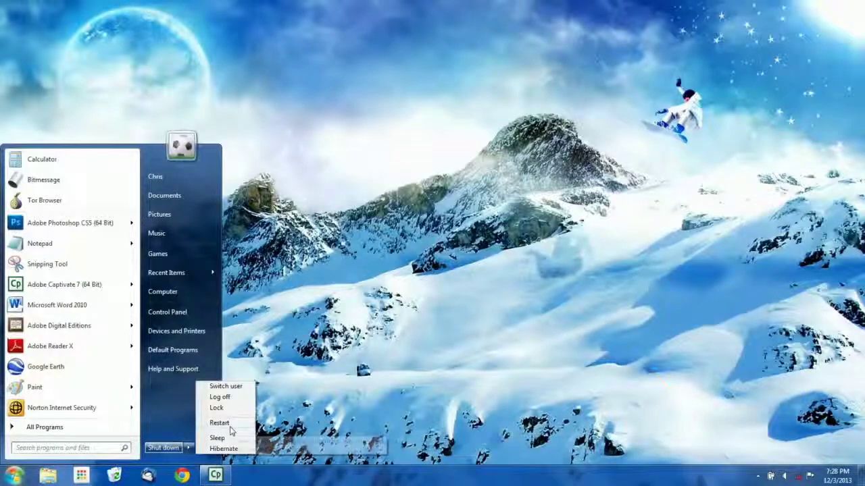
left_click(223, 423)
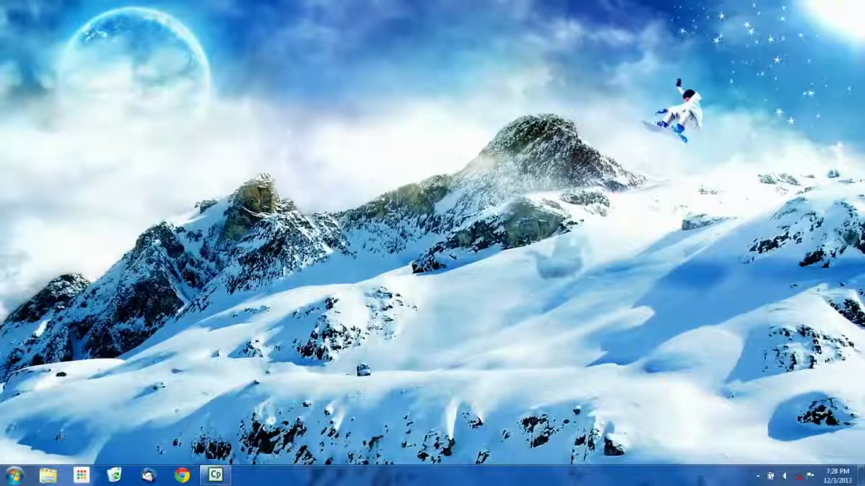